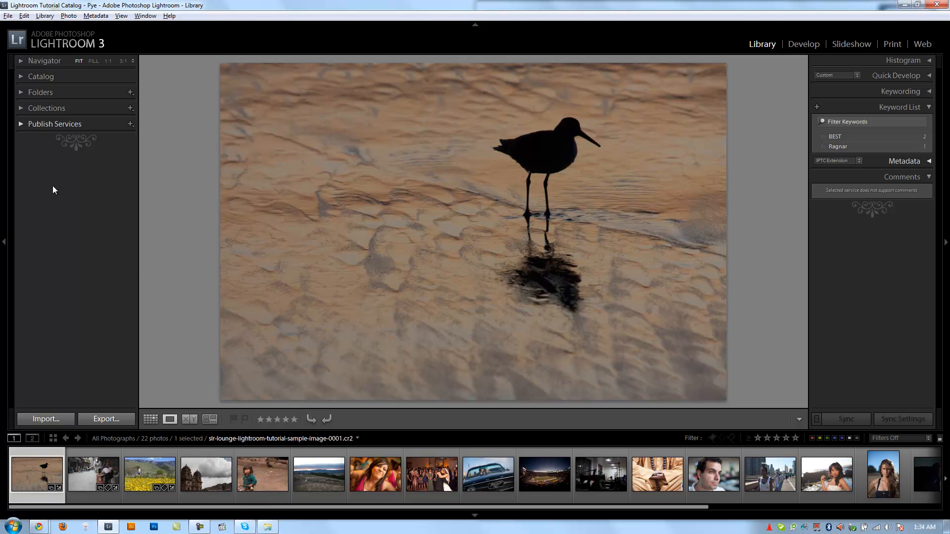
Expand the Navigator preview and select the child-in-green-sweater photo from the filmstrip
{"action": "left_click", "coordinate": [18, 62]}
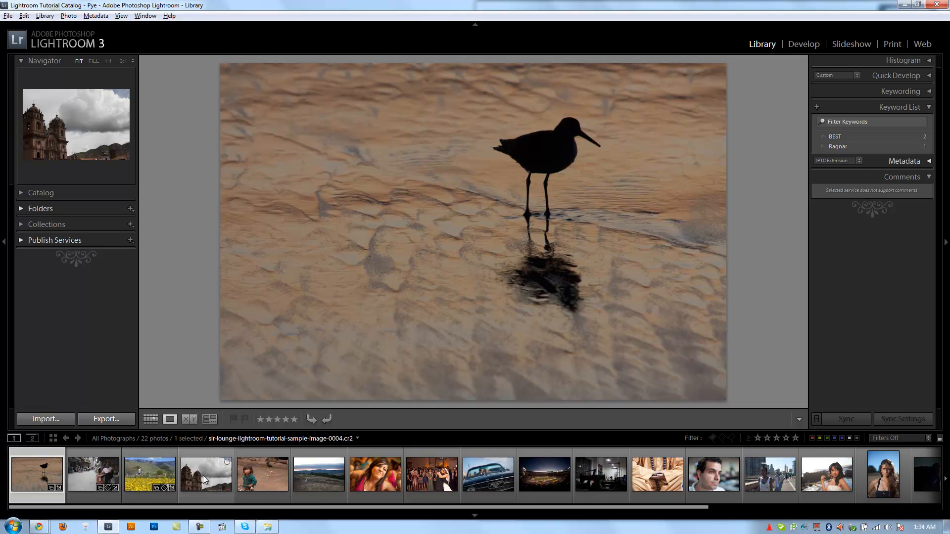
{"action": "left_click", "coordinate": [262, 477]}
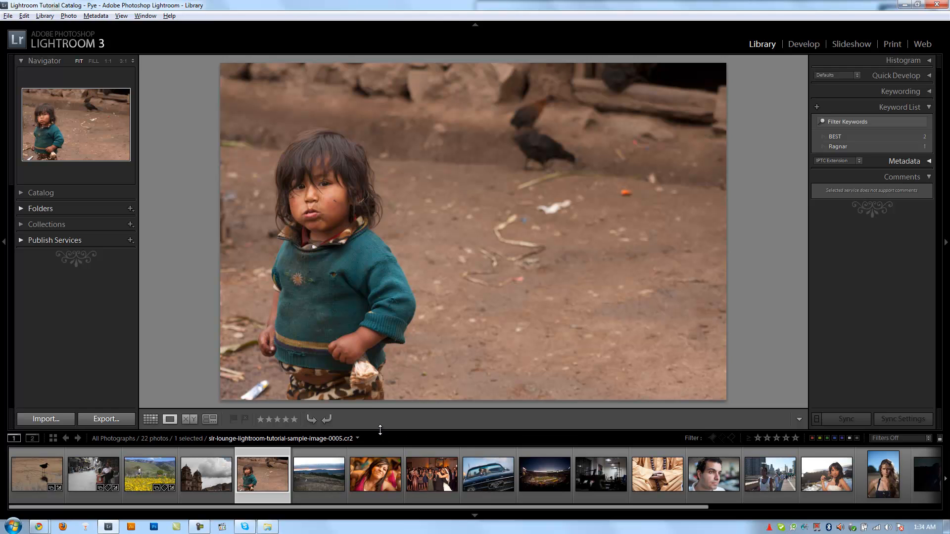
Enlarge the filmstrip thumbnails and cycle the Navigator zoom through 1:1, FIT and FILL
{"action": "left_click_drag", "start_coordinate": [380, 429], "coordinate": [390, 361]}
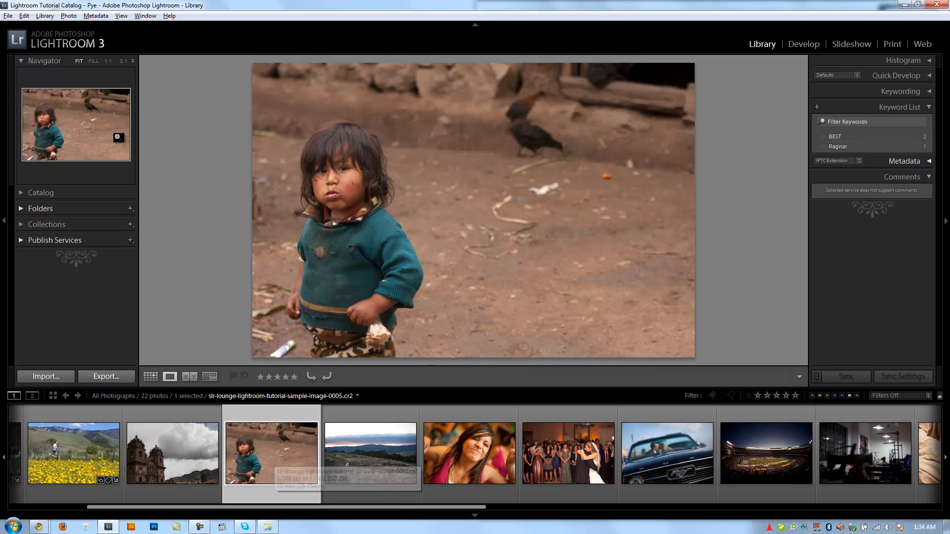
{"action": "left_click", "coordinate": [40, 117]}
{"action": "mouse_move", "coordinate": [44, 120]}
{"action": "left_mouse_down"}
{"action": "mouse_move", "coordinate": [54, 104]}
{"action": "mouse_move", "coordinate": [45, 123]}
{"action": "left_mouse_up"}
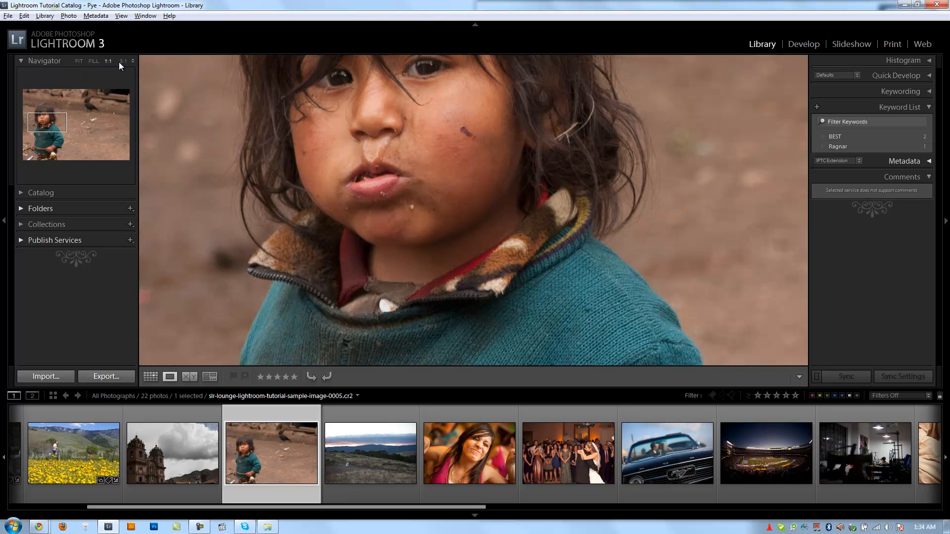
{"action": "left_click", "coordinate": [79, 61]}
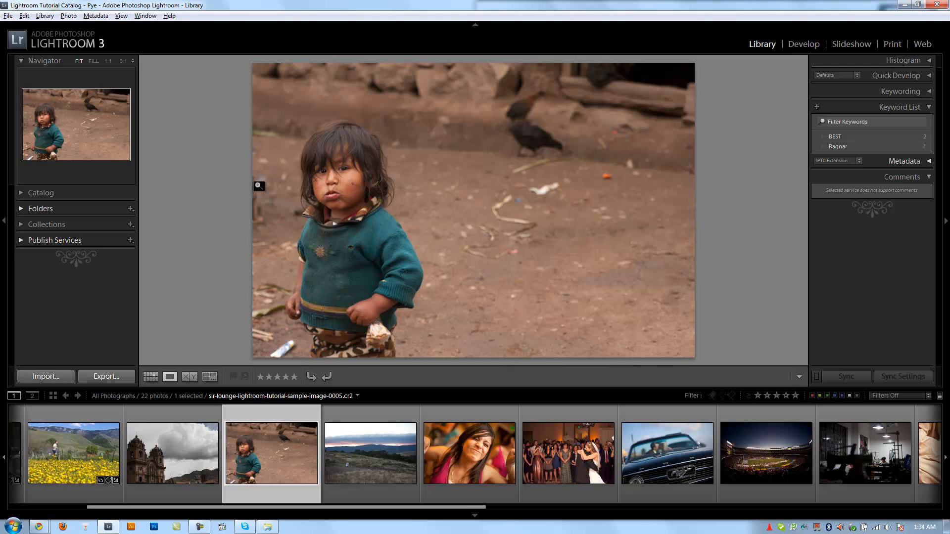
{"action": "left_click", "coordinate": [93, 61]}
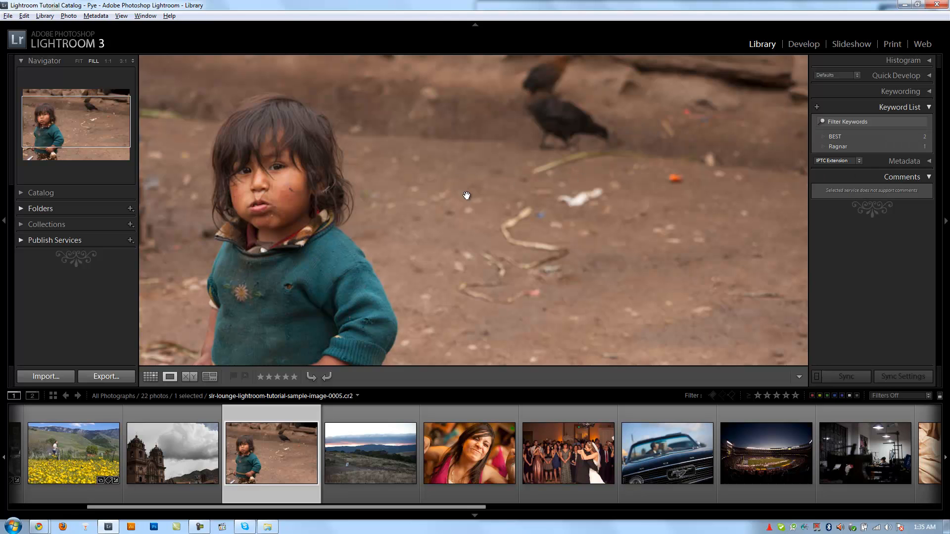
Zoom to 1:1 then 3:1 on the child's face and eyes, then return to FILL
{"action": "left_click", "coordinate": [108, 61]}
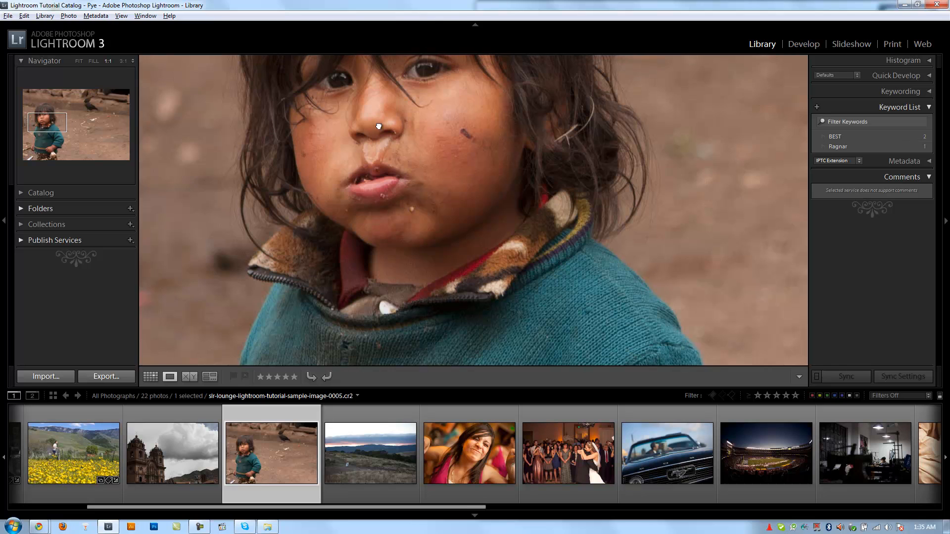
{"action": "left_click_drag", "start_coordinate": [378, 127], "coordinate": [415, 189]}
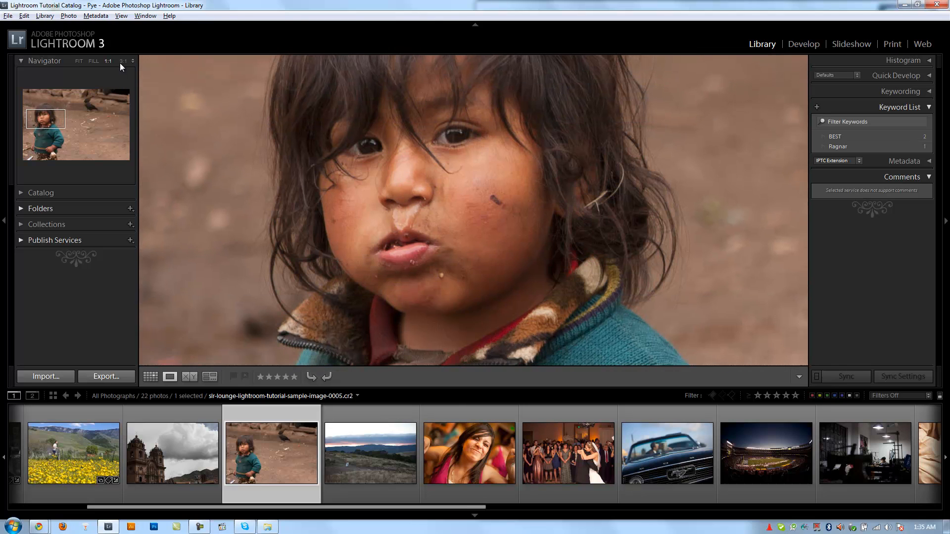
{"action": "left_click", "coordinate": [123, 62]}
{"action": "left_click_drag", "start_coordinate": [312, 111], "coordinate": [446, 324]}
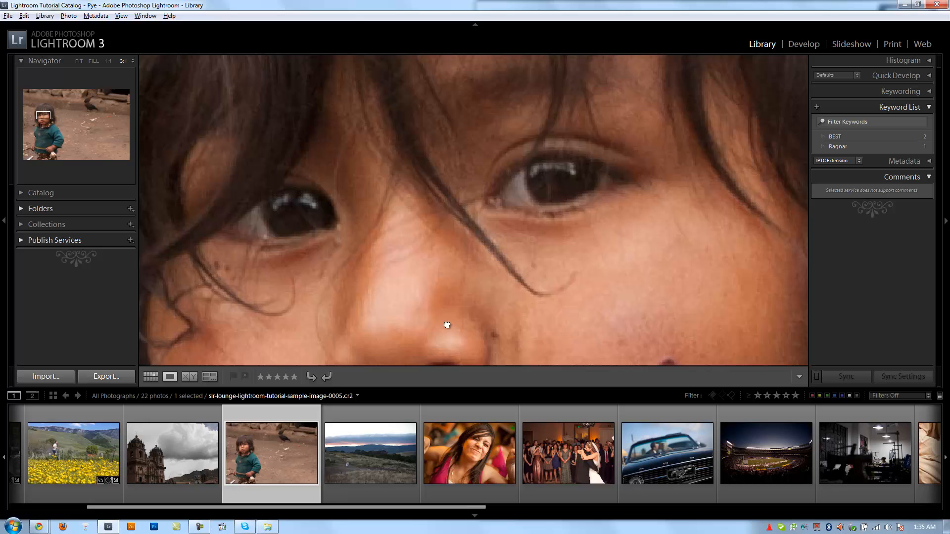
{"action": "left_click", "coordinate": [95, 62]}
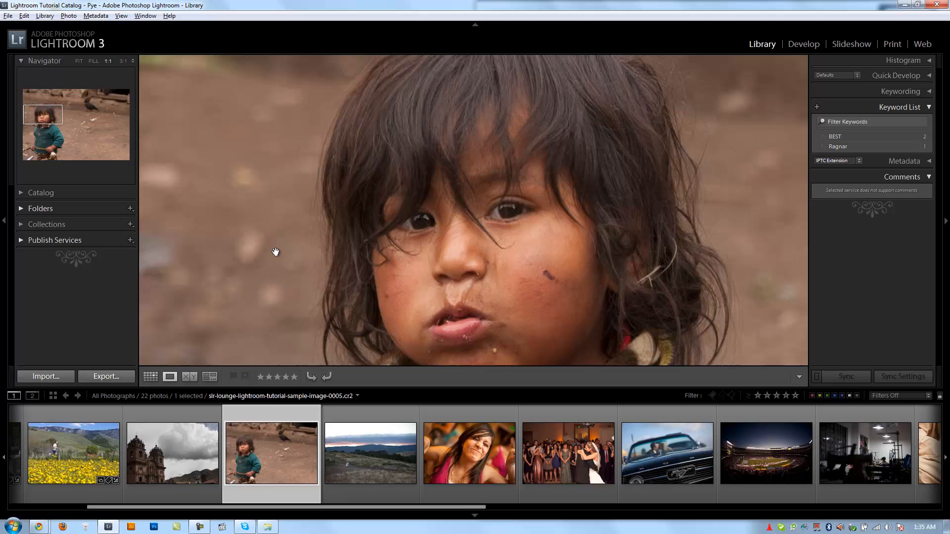
Toggle between fit and 1:1 on the face, panning and jumping the zoomed view via the Navigator
{"action": "left_click", "coordinate": [275, 180]}
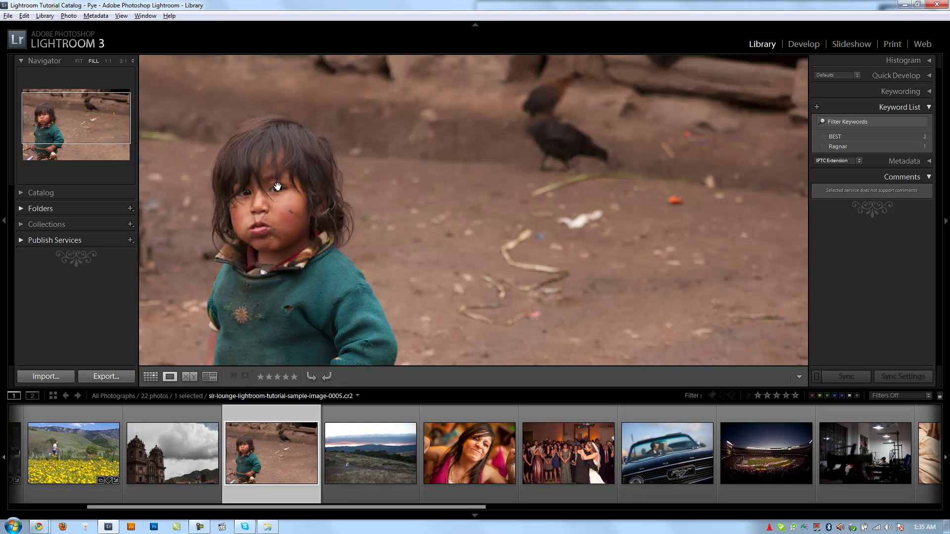
{"action": "left_click", "coordinate": [60, 128]}
{"action": "left_click", "coordinate": [80, 61]}
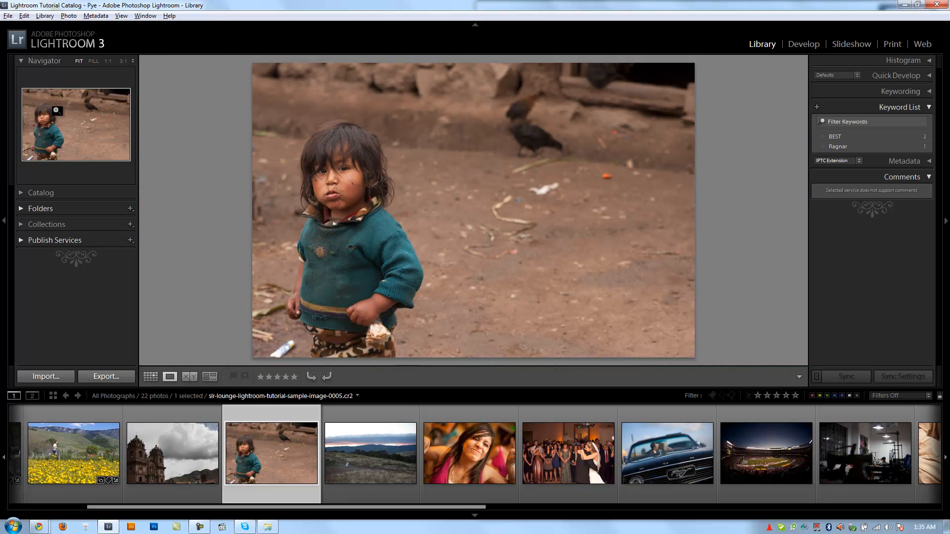
{"action": "left_click", "coordinate": [342, 171]}
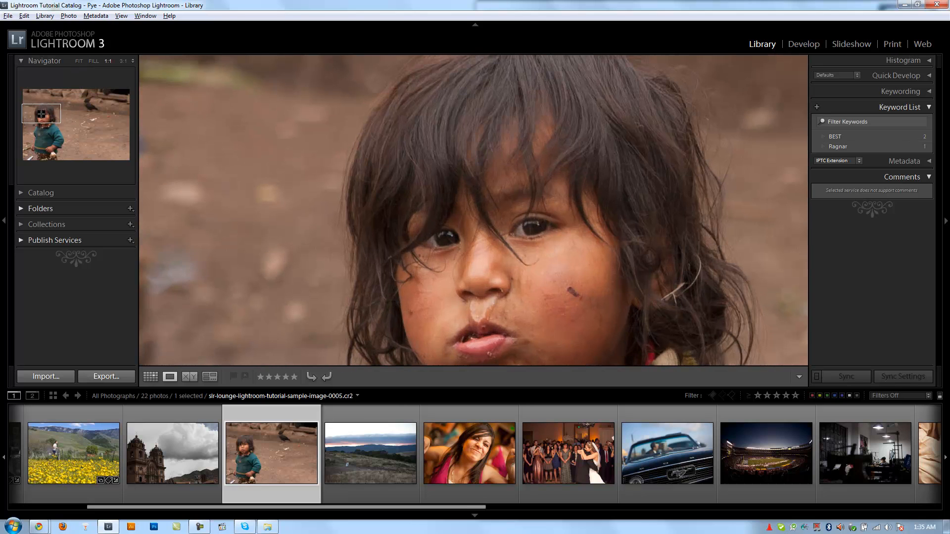
{"action": "left_click", "coordinate": [398, 186]}
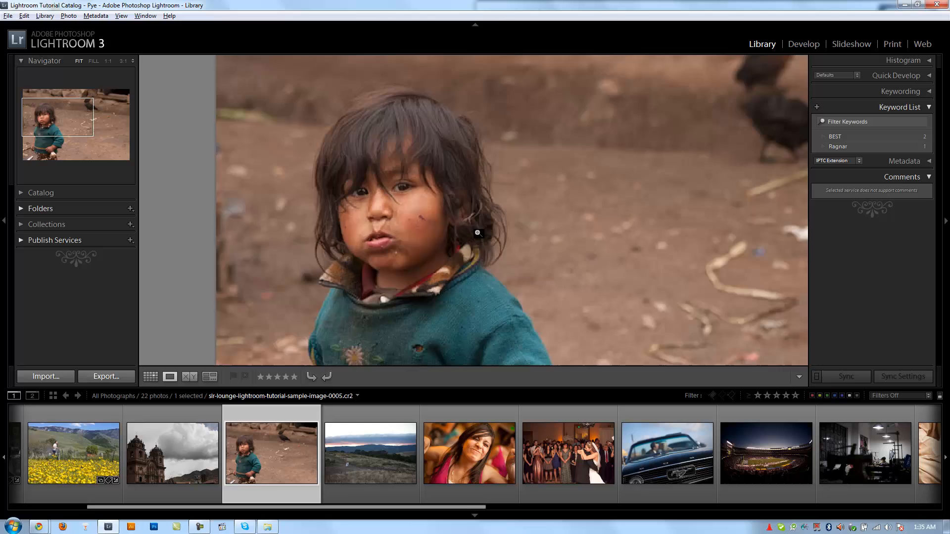
{"action": "left_click", "coordinate": [352, 176]}
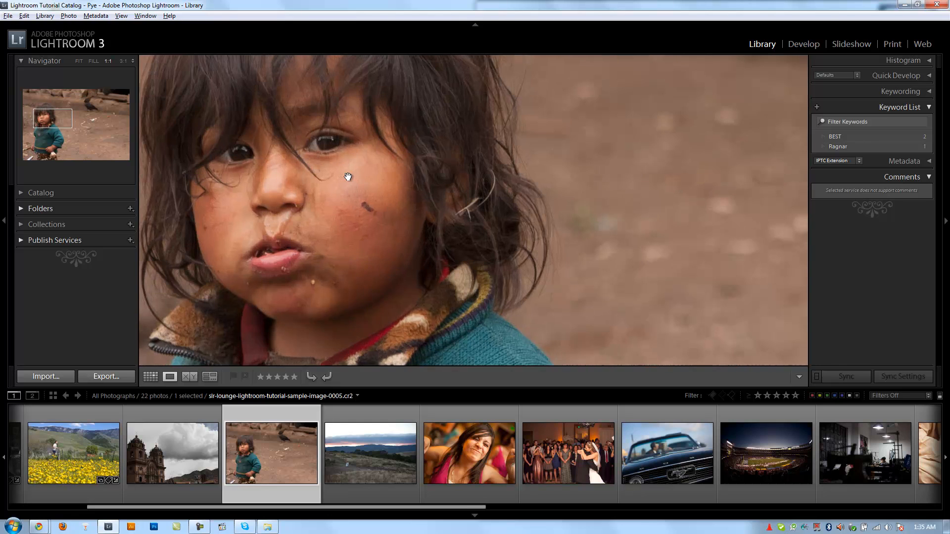
{"action": "left_click_drag", "start_coordinate": [353, 176], "coordinate": [701, 243]}
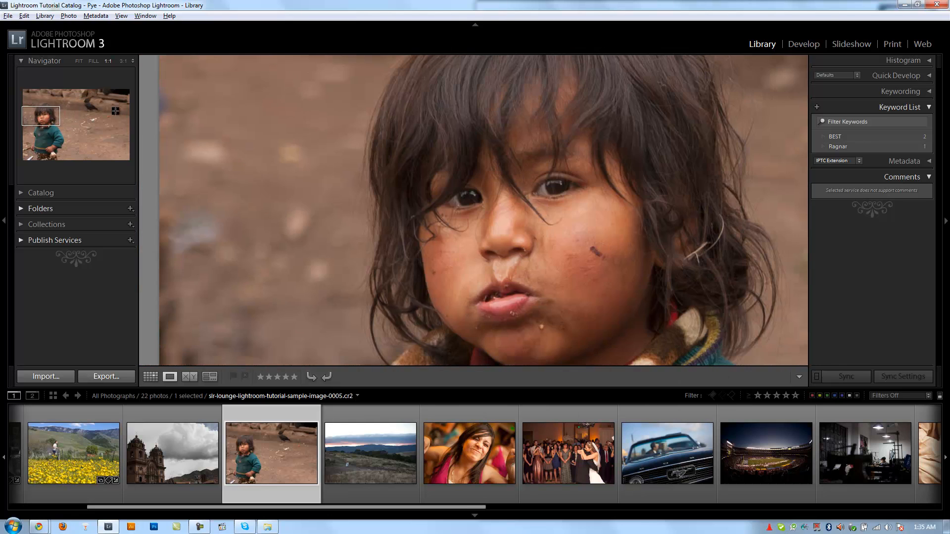
{"action": "left_click", "coordinate": [115, 111]}
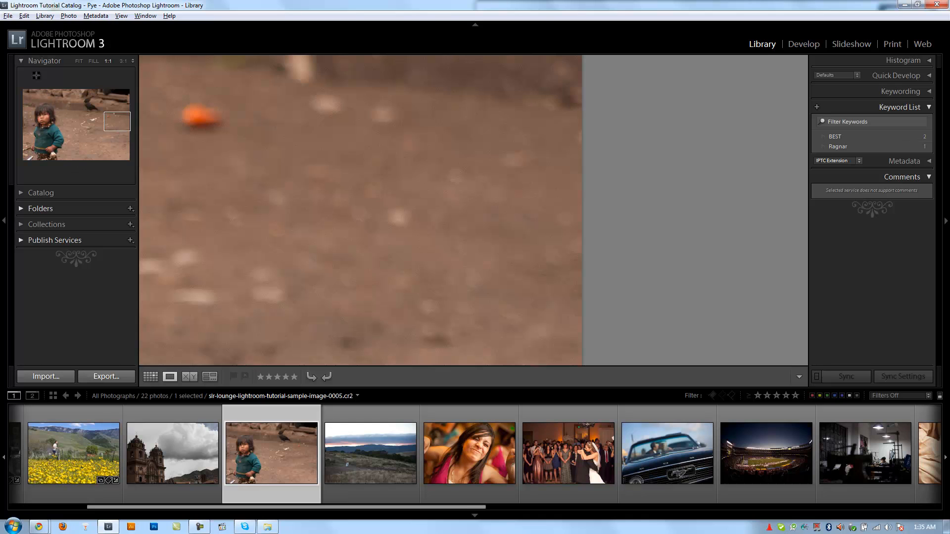
{"action": "left_click", "coordinate": [57, 116]}
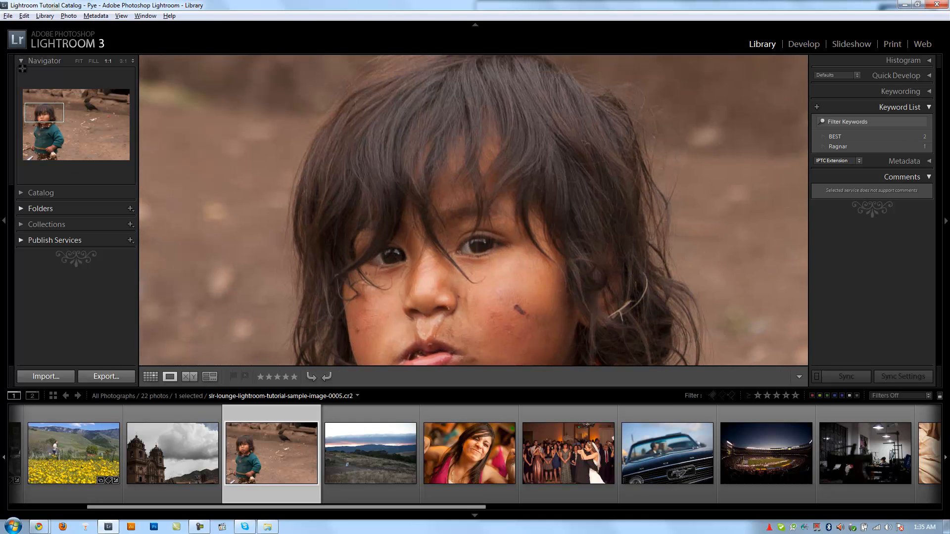
Expand Catalog, view the mountain sunset photo, peek at Collections, then show Previous Import's 22 photos
{"action": "left_click", "coordinate": [22, 192]}
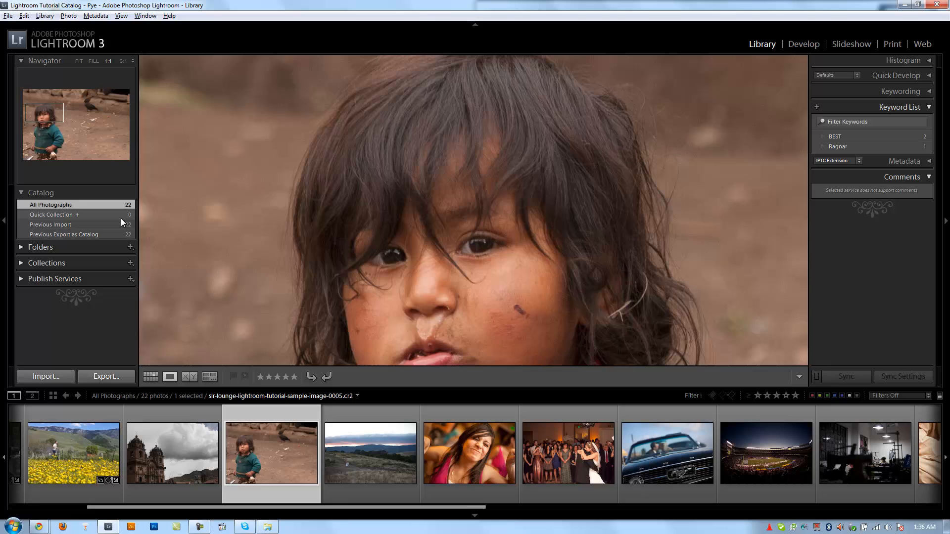
{"action": "mouse_move", "coordinate": [469, 453]}
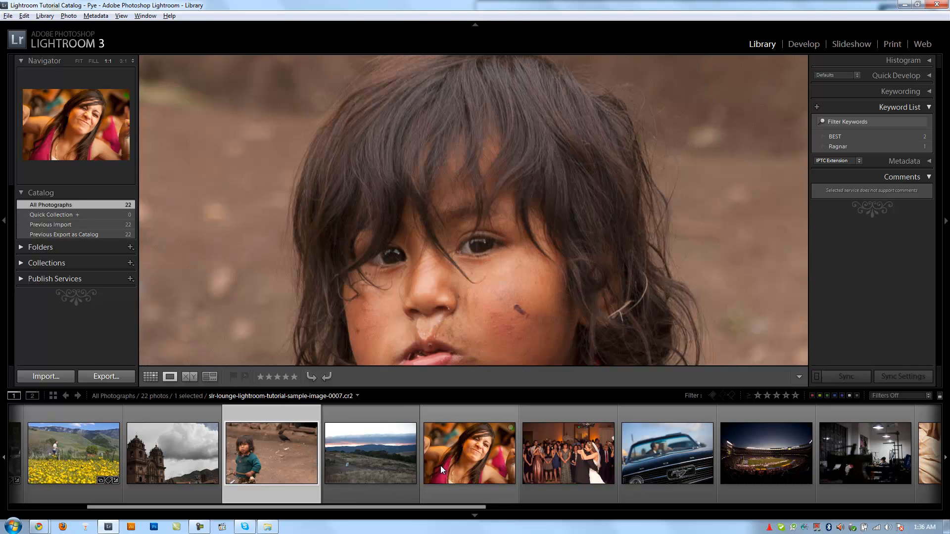
{"action": "left_click", "coordinate": [362, 471]}
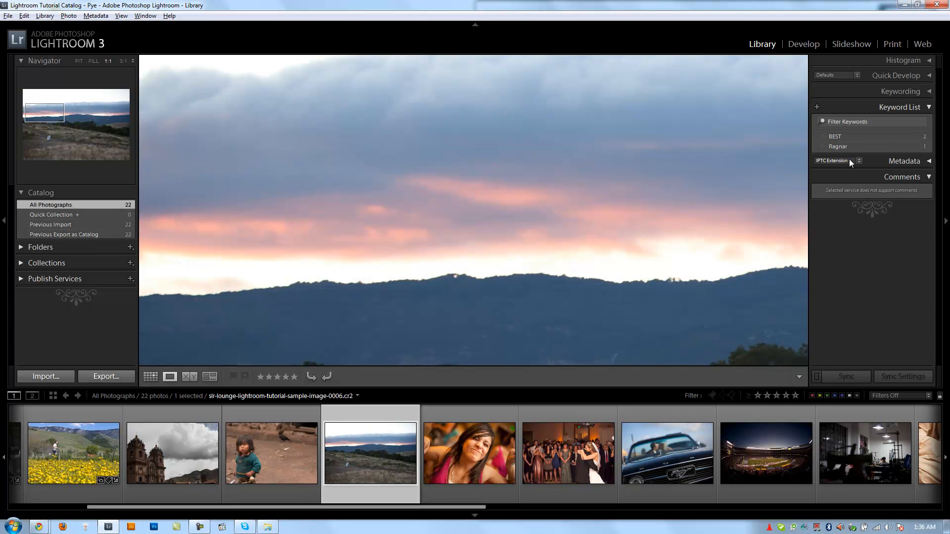
{"action": "left_click", "coordinate": [26, 265]}
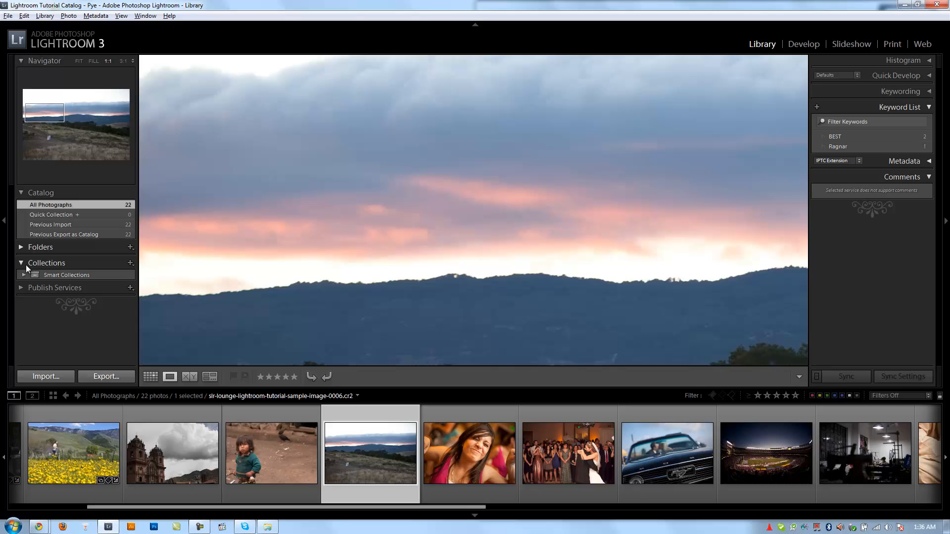
{"action": "left_click", "coordinate": [30, 265]}
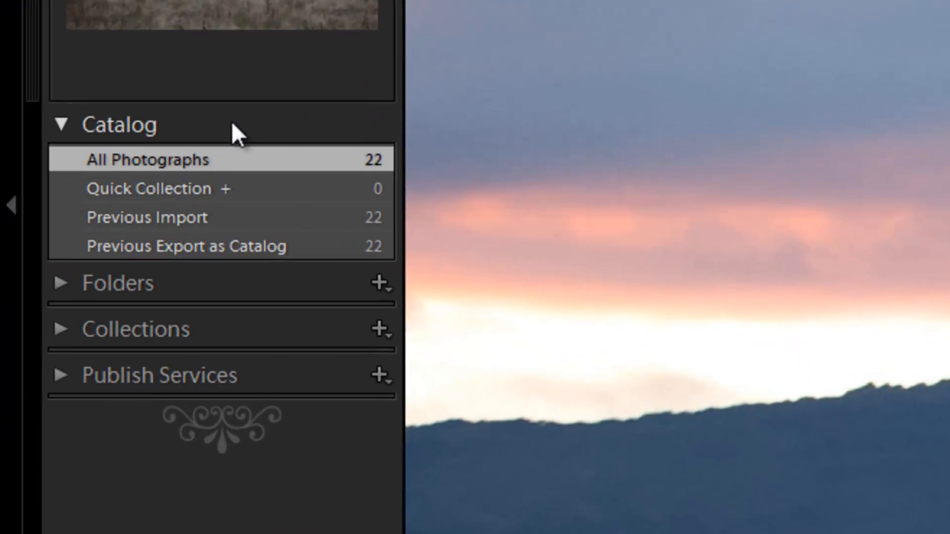
{"action": "left_click", "coordinate": [362, 216]}
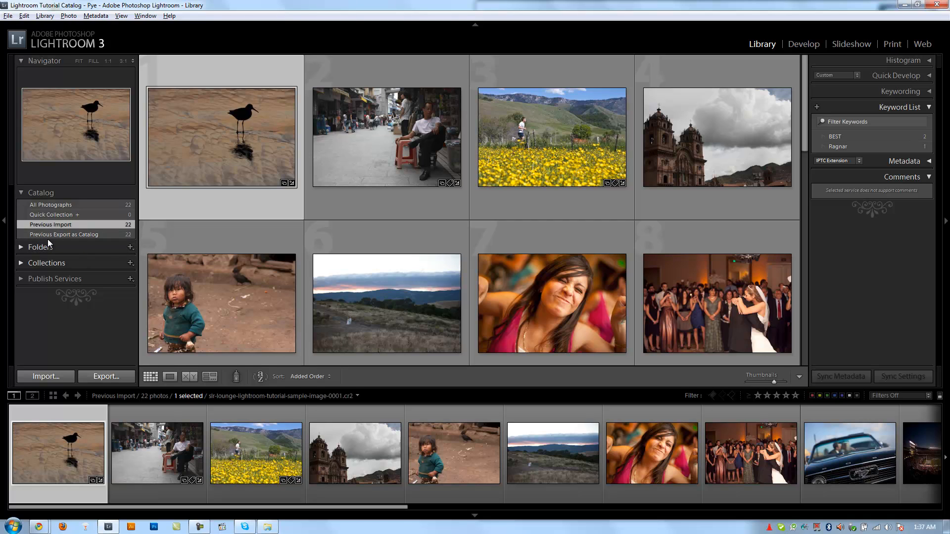
Remove the temporary Previous Export as Catalog collection and expand the Folders panel
{"action": "left_click", "coordinate": [83, 235]}
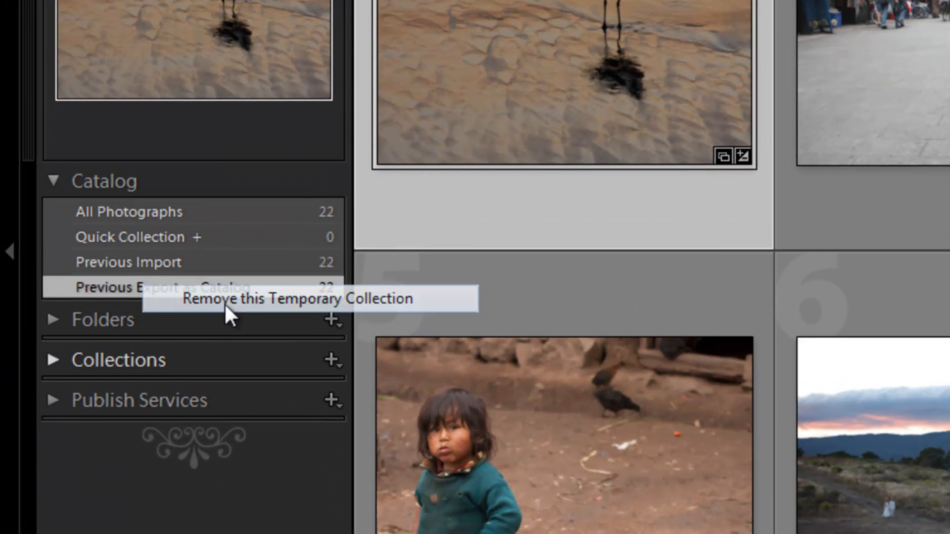
{"action": "left_click", "coordinate": [225, 300]}
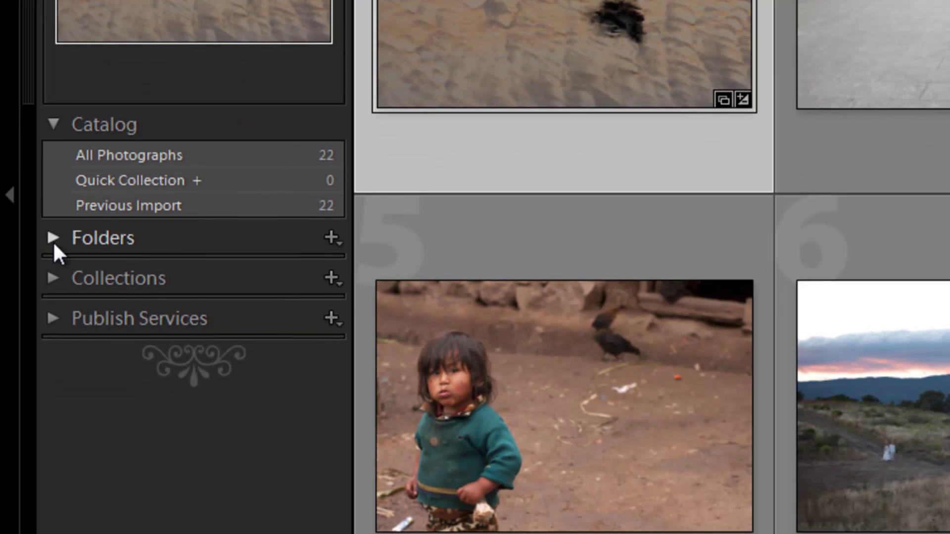
{"action": "left_click", "coordinate": [53, 239]}
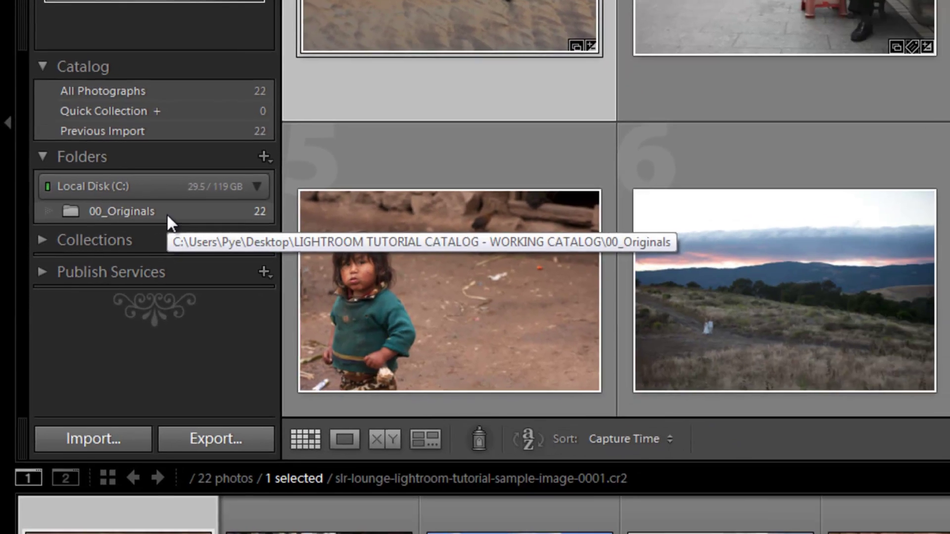
Add the parent LIGHTROOM TUTORIAL CATALOG folder above 00_Originals and view its photos
{"action": "right_click", "coordinate": [169, 211]}
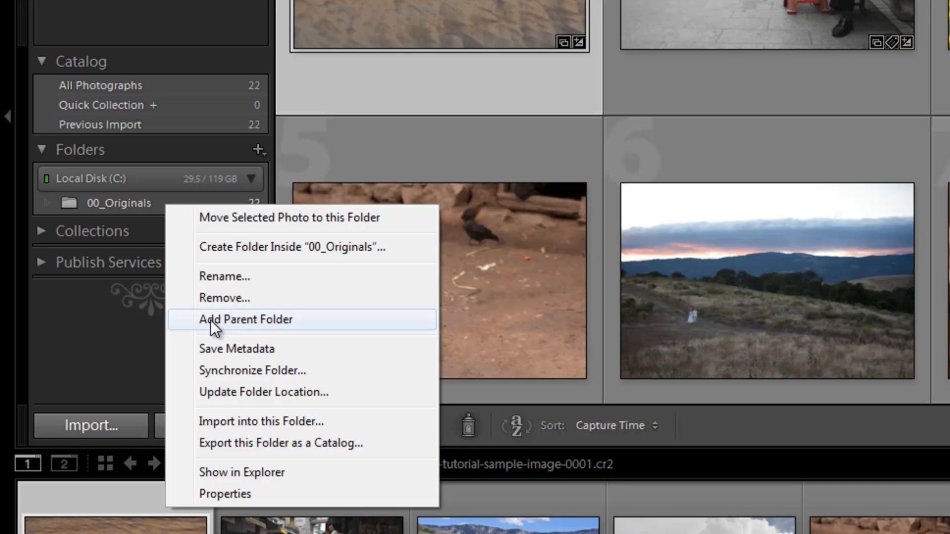
{"action": "left_click", "coordinate": [145, 209]}
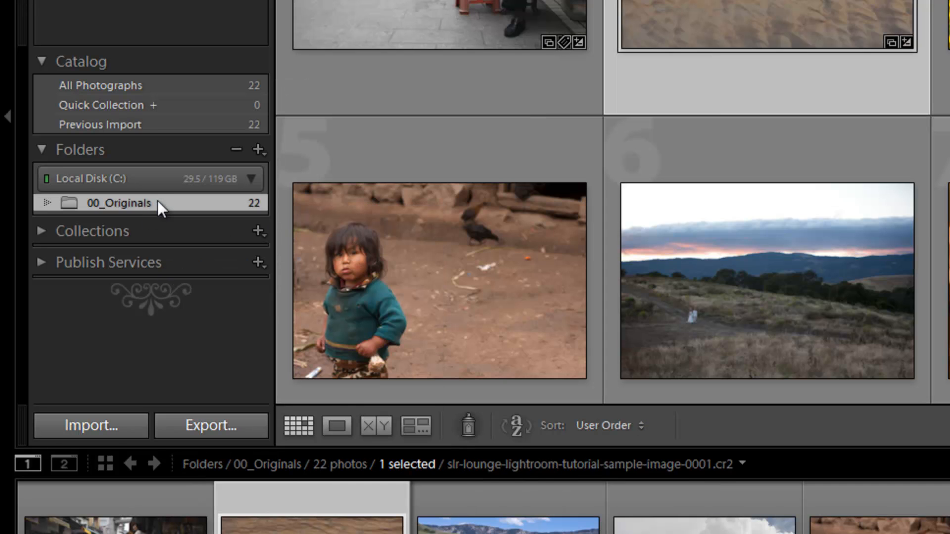
{"action": "right_click", "coordinate": [157, 200]}
{"action": "left_click", "coordinate": [224, 284]}
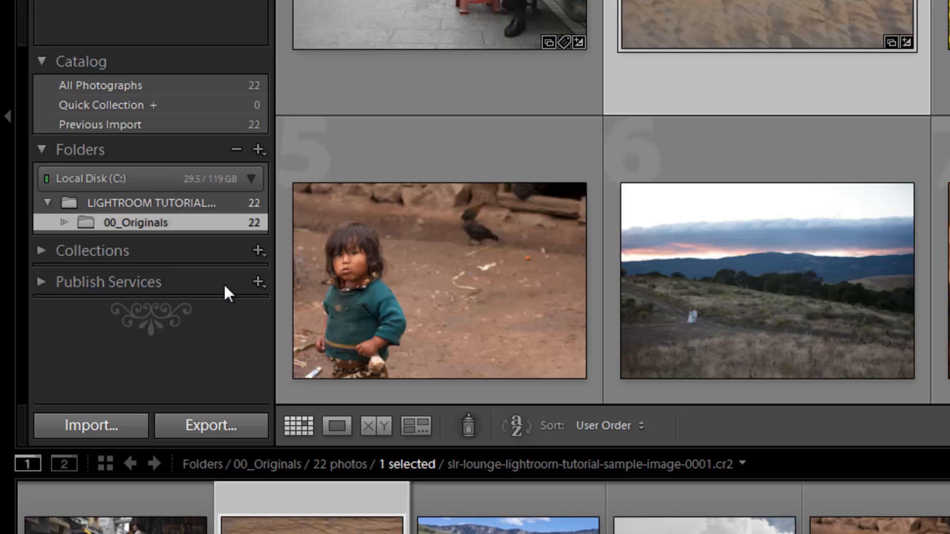
{"action": "left_click", "coordinate": [99, 201]}
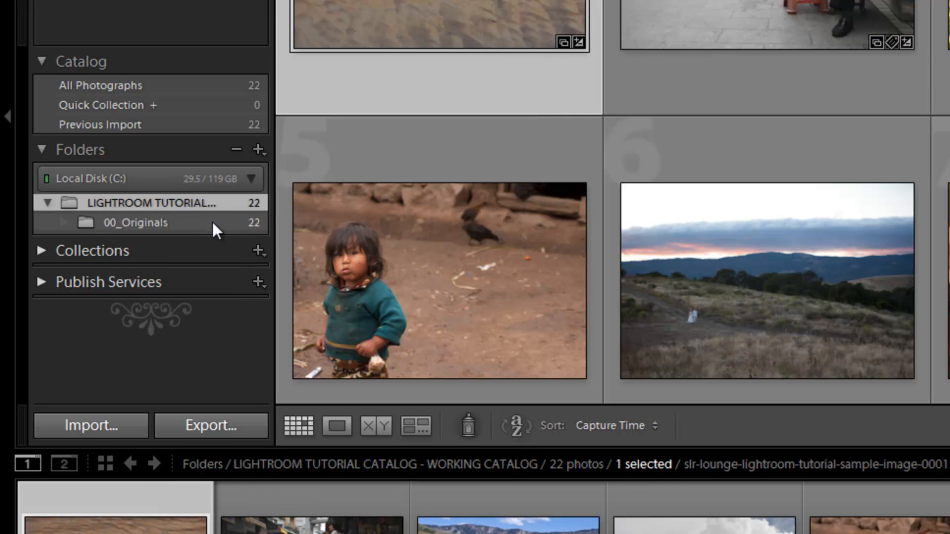
{"action": "mouse_move", "coordinate": [151, 203]}
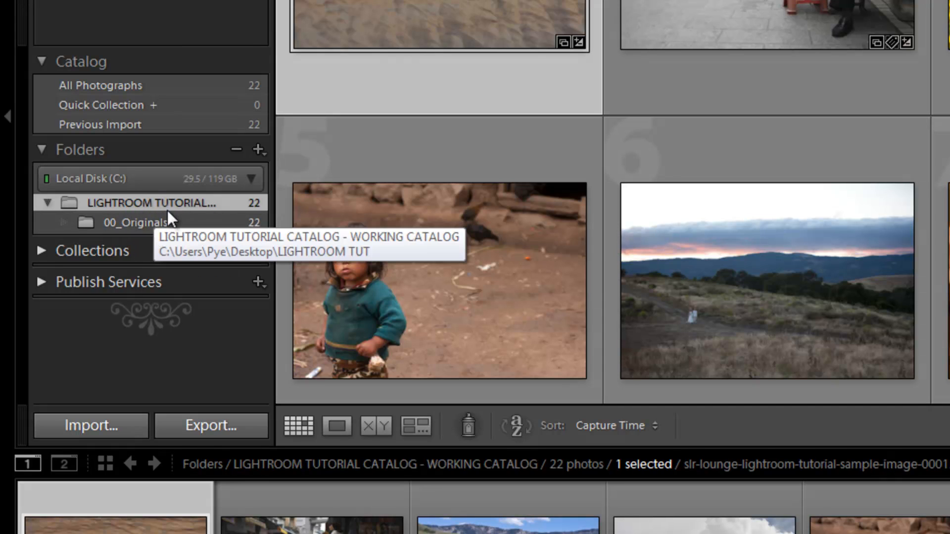
Promote the catalog folder's subfolders so 00_Originals becomes the top folder, then view its photos
{"action": "right_click", "coordinate": [140, 200]}
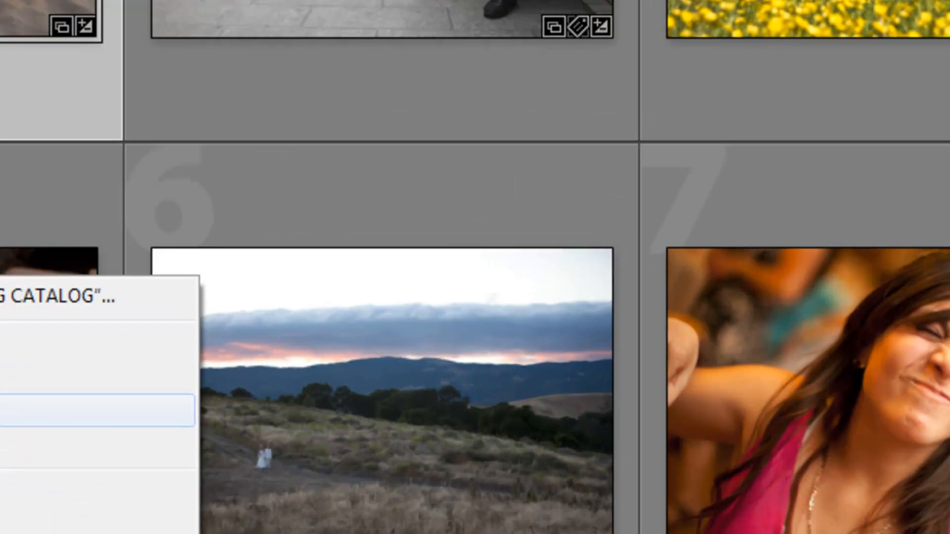
{"action": "left_click", "coordinate": [96, 411]}
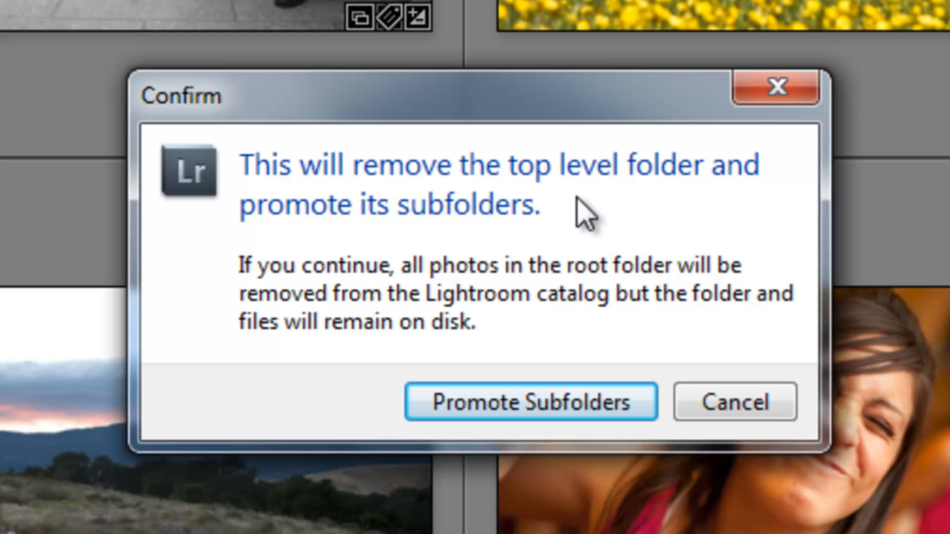
{"action": "left_click", "coordinate": [517, 407]}
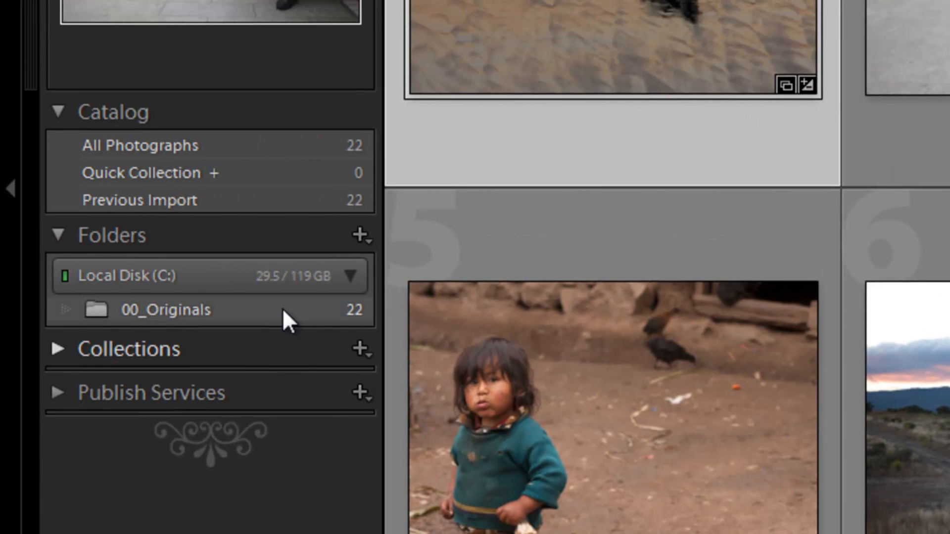
{"action": "left_click", "coordinate": [282, 309]}
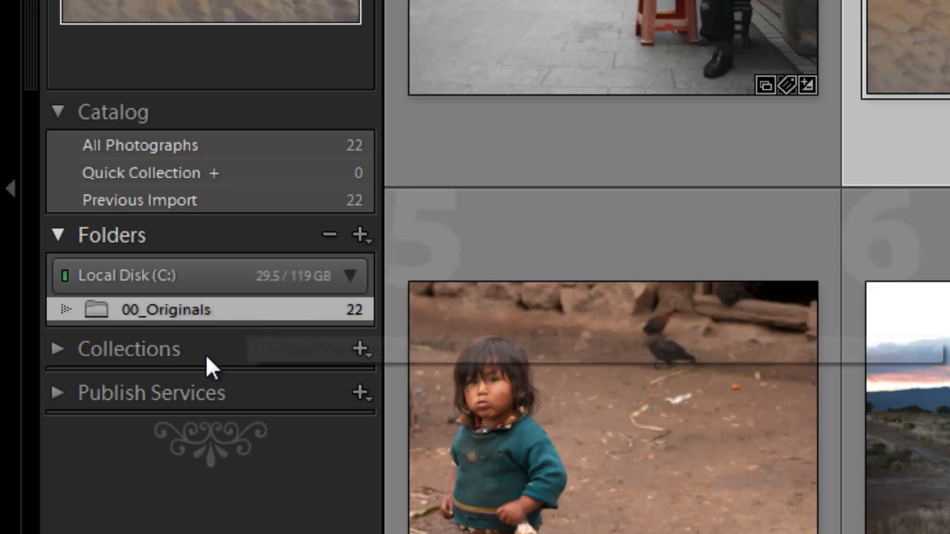
Create a folder named 00_SubFolder inside 00_Originals
{"action": "right_click", "coordinate": [216, 315]}
{"action": "right_click", "coordinate": [225, 306]}
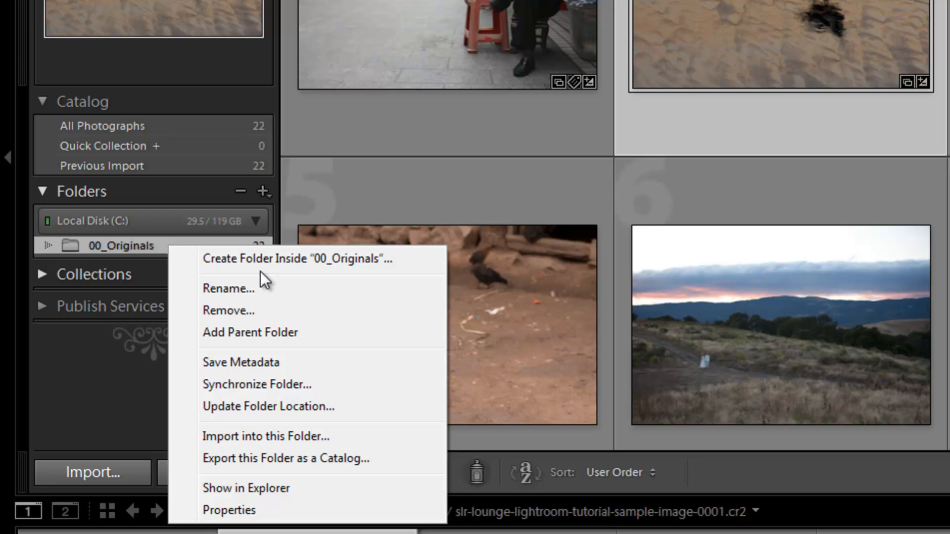
{"action": "left_click", "coordinate": [262, 260]}
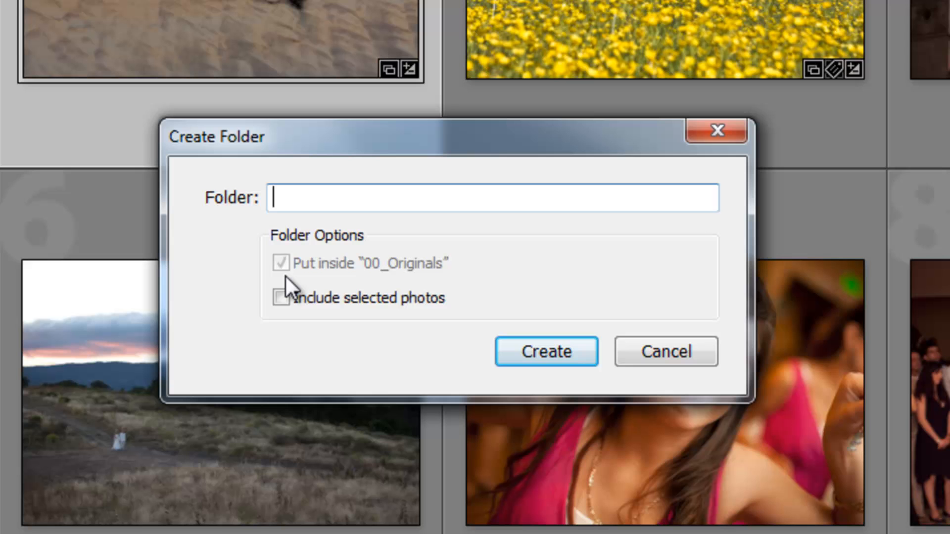
{"action": "type", "text": "00_S"}
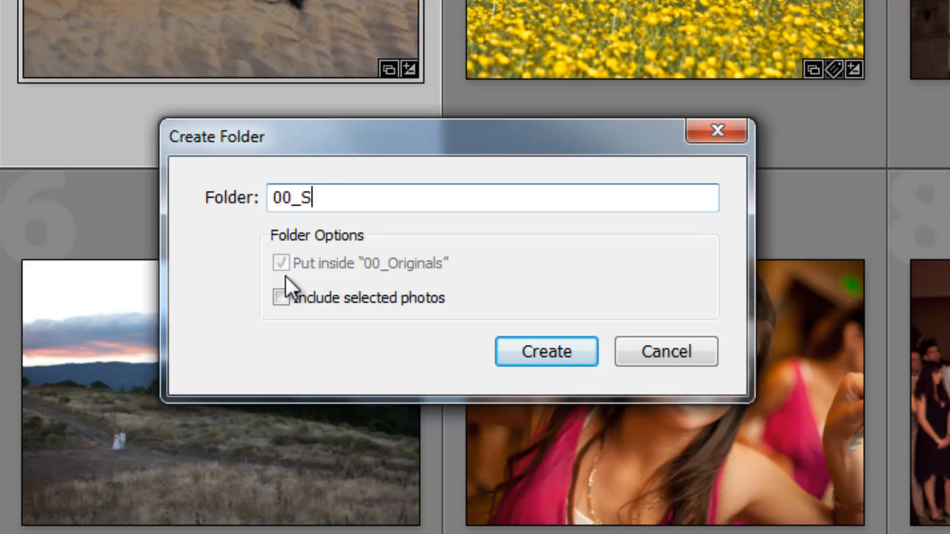
{"action": "type", "text": "ubFolder"}
{"action": "key", "text": "Return"}
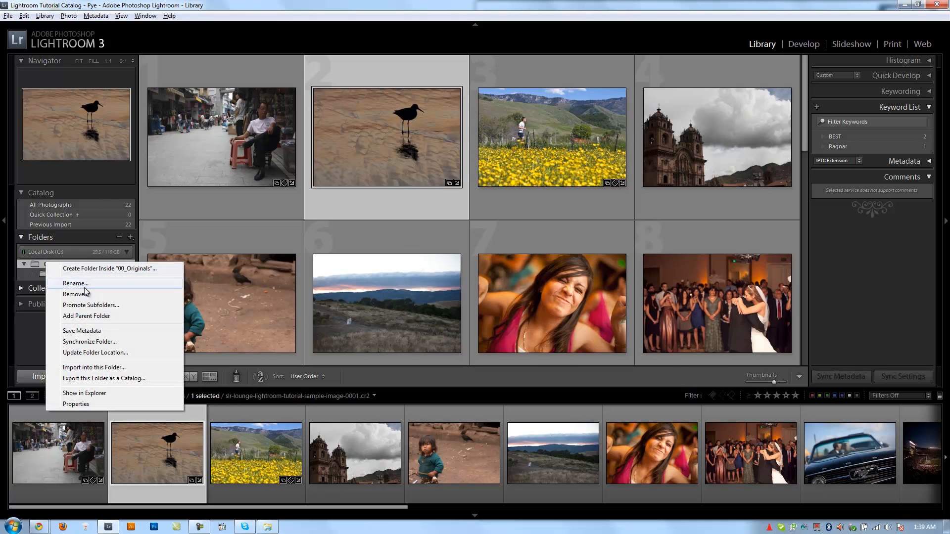
Confirm 00_SubFolder exists on disk via Show in Explorer, then remove it from the catalog
{"action": "left_click", "coordinate": [85, 393]}
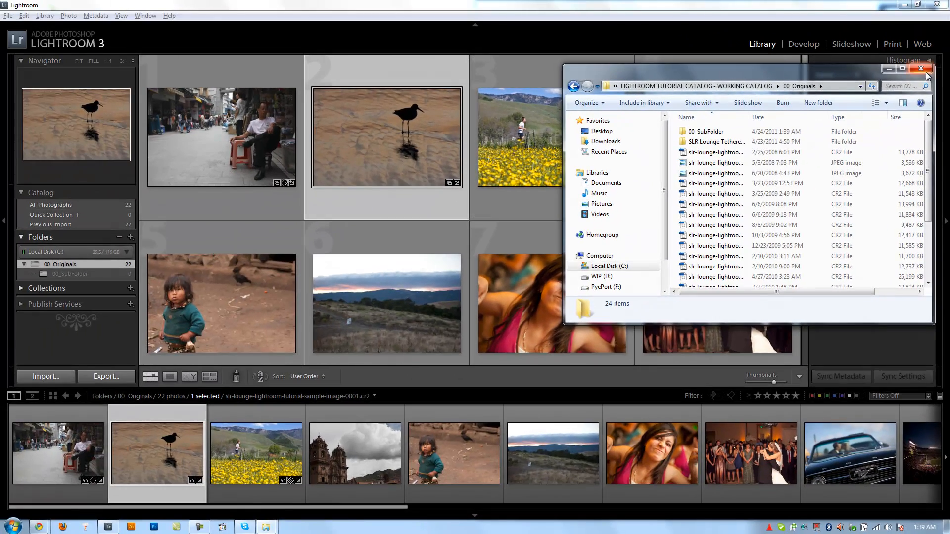
{"action": "left_click", "coordinate": [930, 71]}
{"action": "right_click", "coordinate": [74, 274]}
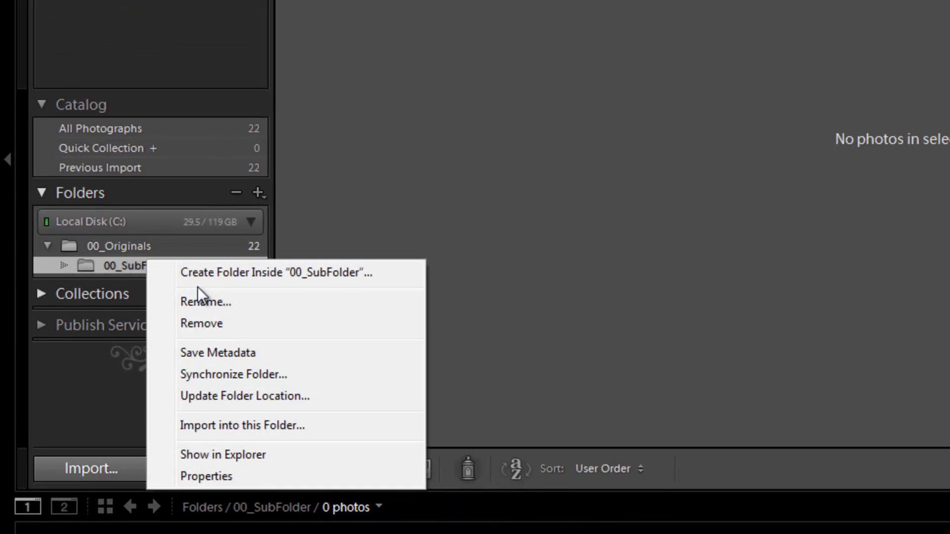
{"action": "left_click", "coordinate": [202, 323]}
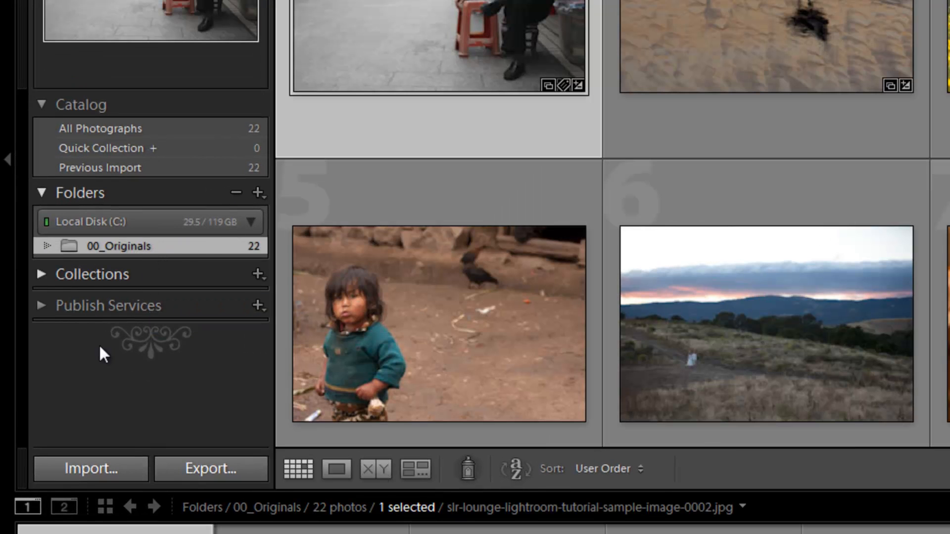
{"action": "right_click", "coordinate": [163, 241]}
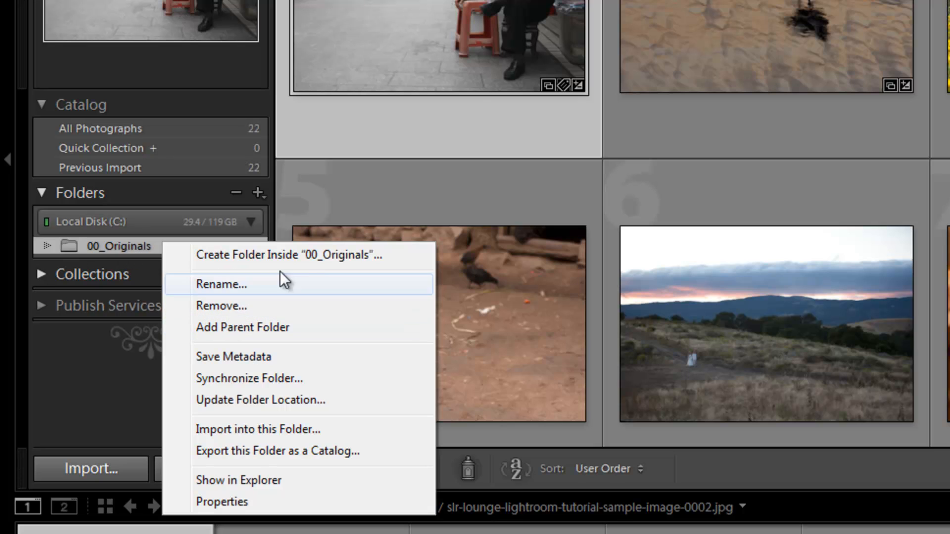
{"action": "left_click", "coordinate": [468, 63]}
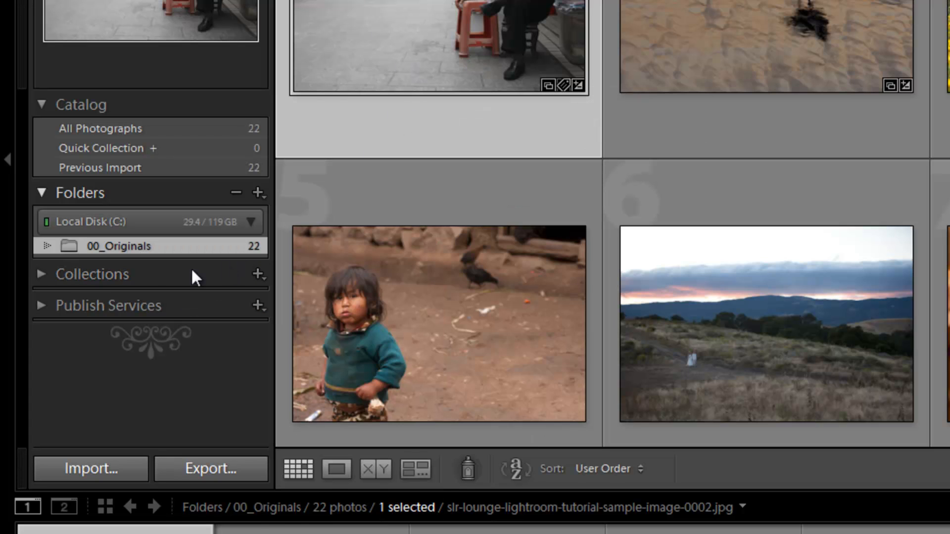
{"action": "mouse_move", "coordinate": [439, 46]}
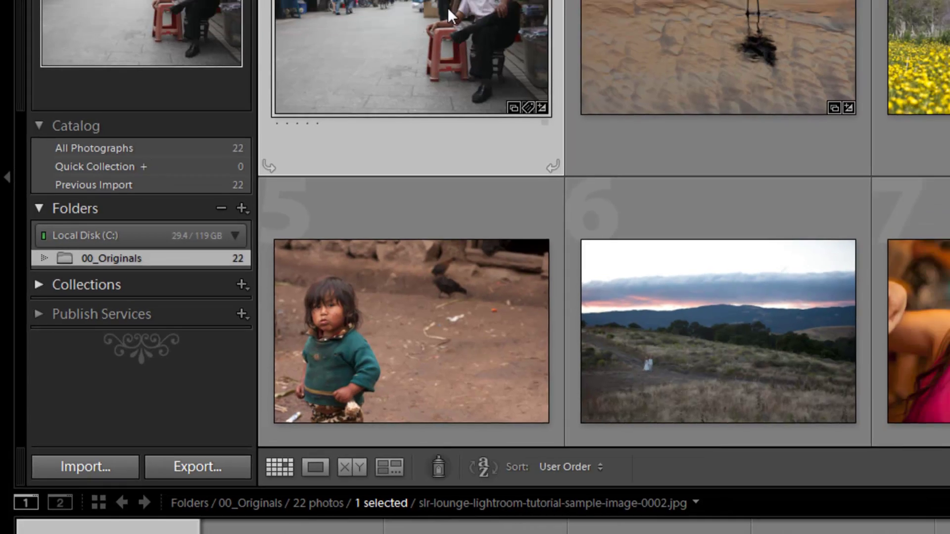
{"action": "right_click", "coordinate": [336, 98]}
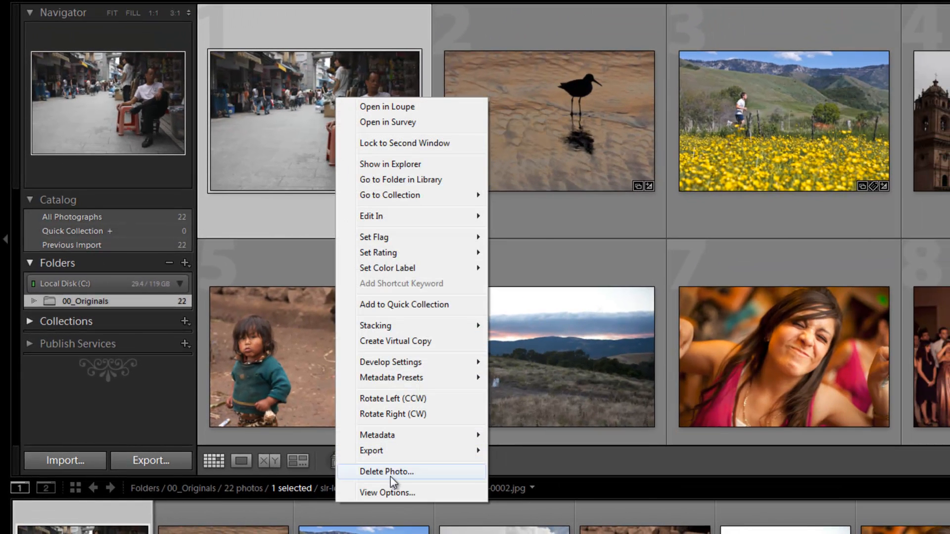
{"action": "left_click", "coordinate": [289, 109]}
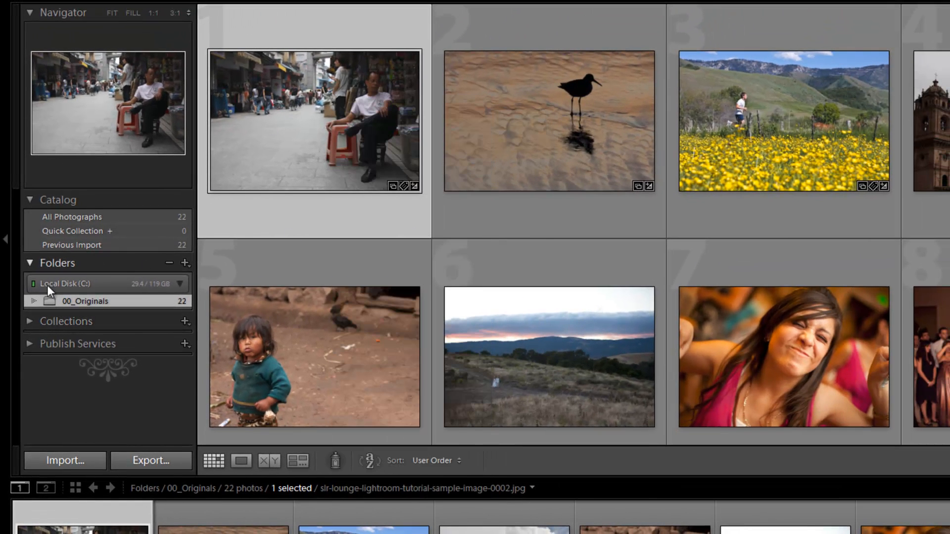
{"action": "right_click", "coordinate": [85, 301]}
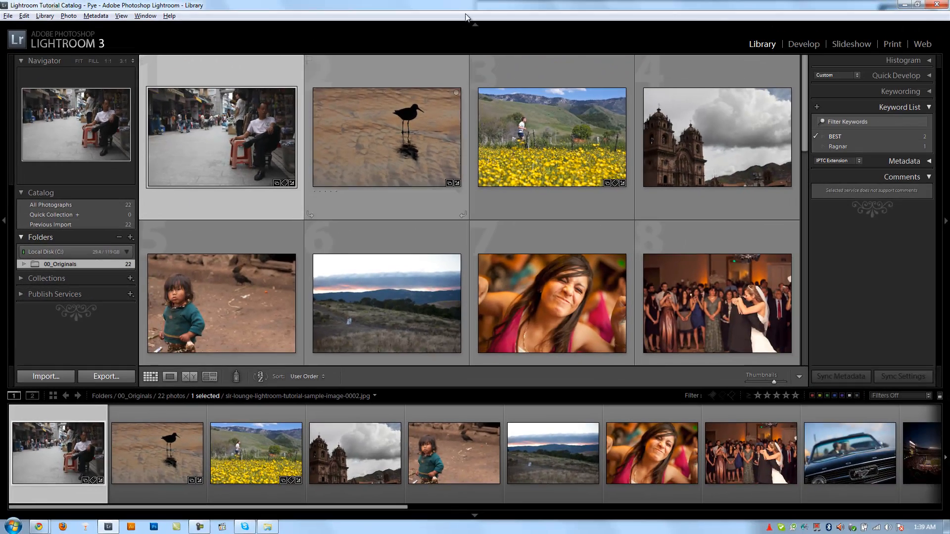
Arrange Explorer windows with Studio Session on the left and the working catalog's 00_Originals on the right
{"action": "left_click", "coordinate": [903, 4]}
{"action": "double_click", "coordinate": [281, 120]}
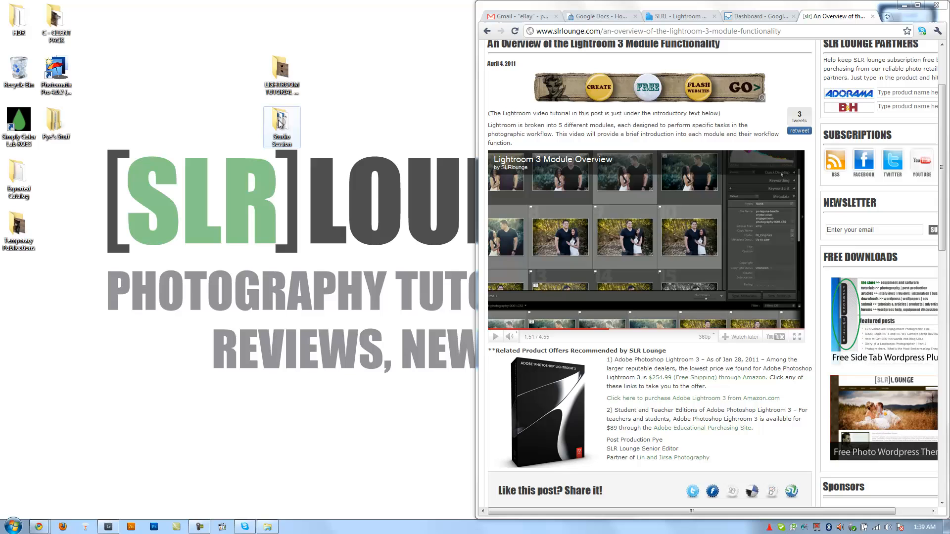
{"action": "mouse_move", "coordinate": [756, 83]}
{"action": "left_mouse_down"}
{"action": "mouse_move", "coordinate": [333, 137]}
{"action": "mouse_move", "coordinate": [212, 138]}
{"action": "left_mouse_up"}
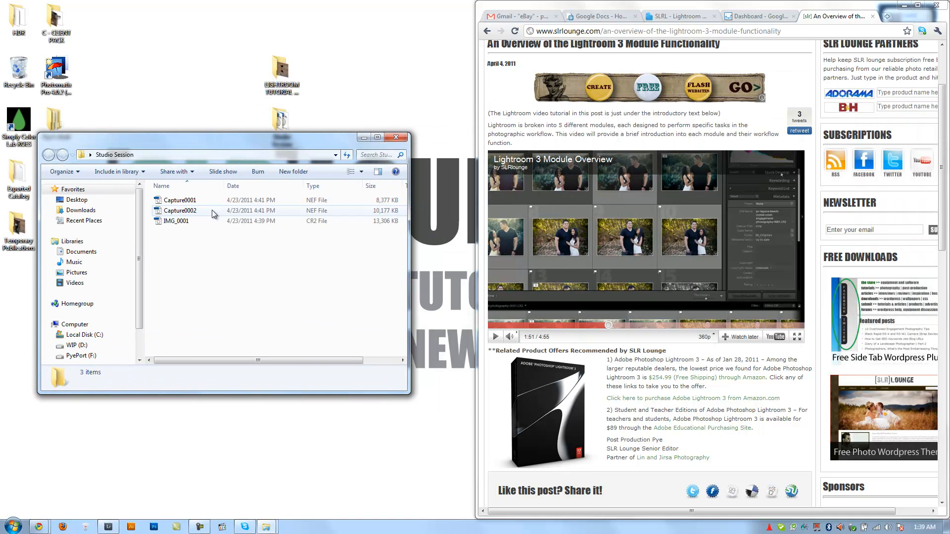
{"action": "left_click", "coordinate": [176, 221]}
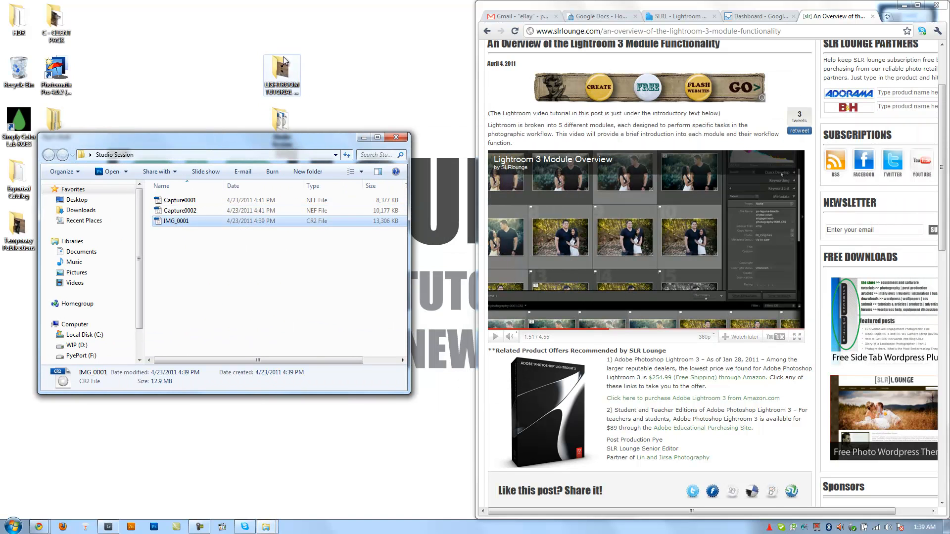
{"action": "double_click", "coordinate": [281, 75]}
{"action": "left_click", "coordinate": [906, 8]}
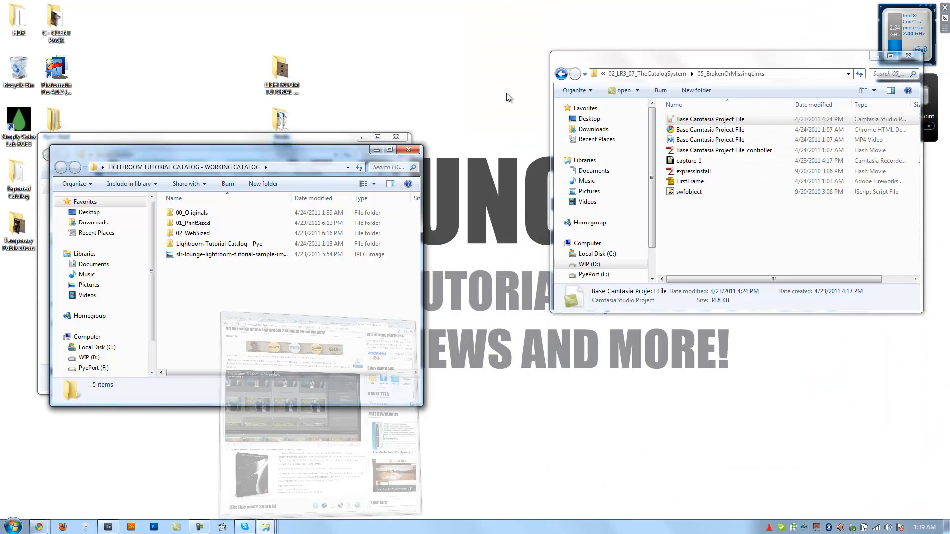
{"action": "left_click_drag", "start_coordinate": [284, 158], "coordinate": [767, 115]}
{"action": "left_click", "coordinate": [877, 57]}
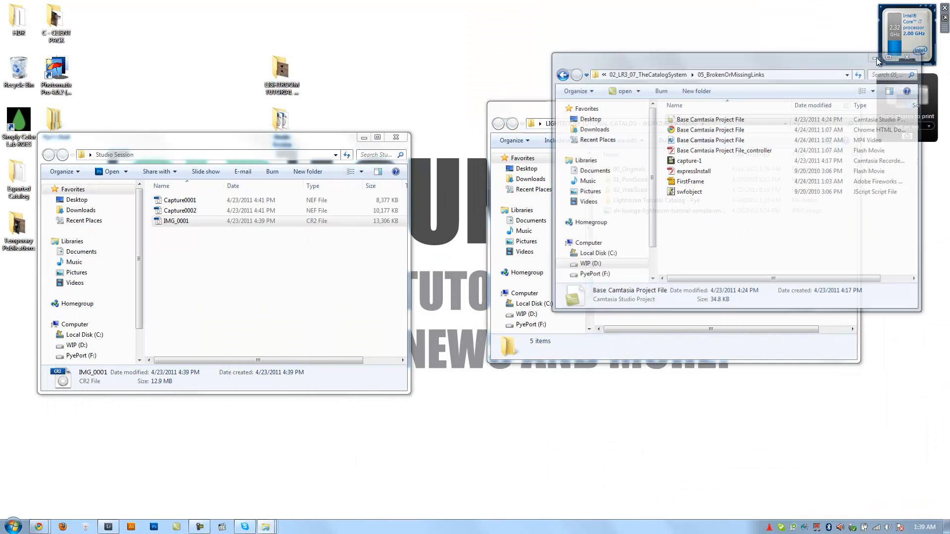
{"action": "left_click", "coordinate": [627, 170]}
{"action": "double_click", "coordinate": [628, 169]}
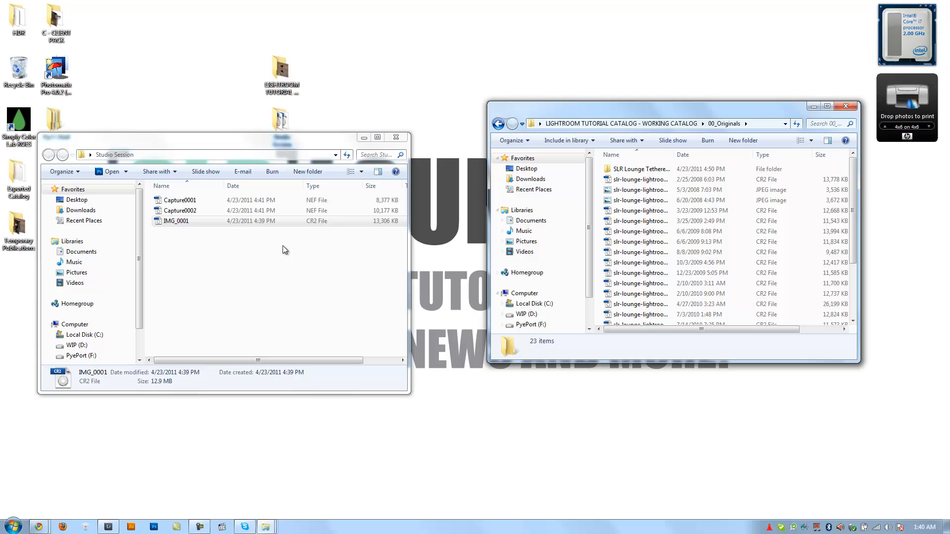
Move IMG_0001 into 00_Originals, delete the SLR Lounge Tethered Capture Session folder, and return to Lightroom
{"action": "left_click", "coordinate": [179, 221]}
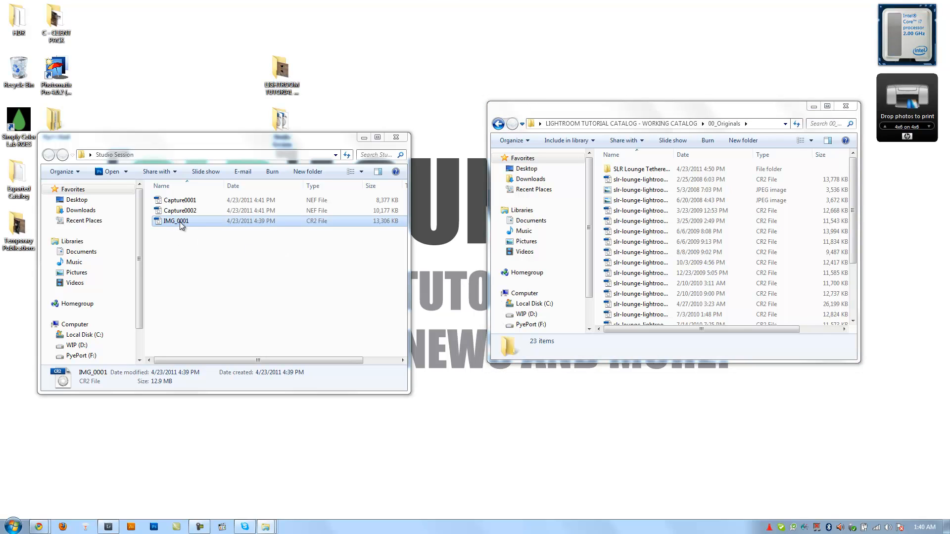
{"action": "left_click_drag", "start_coordinate": [179, 222], "coordinate": [662, 225]}
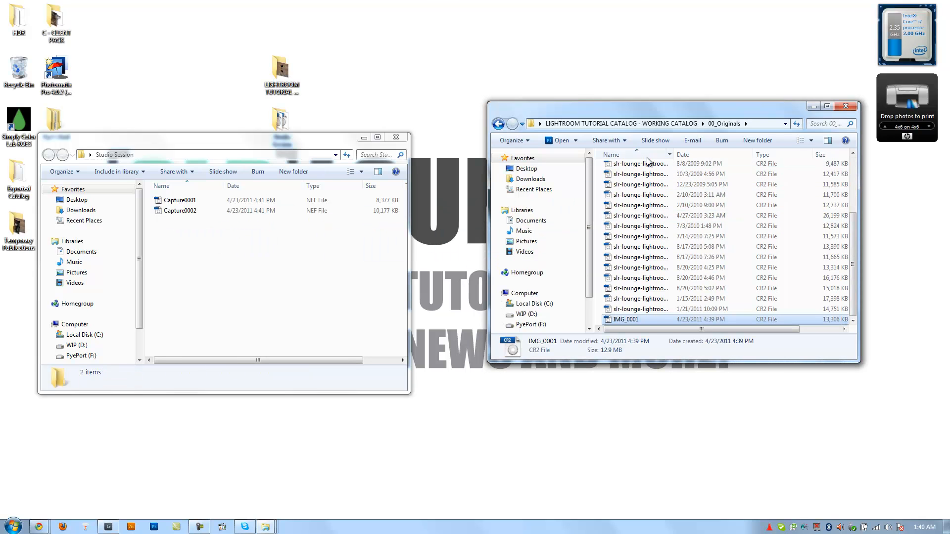
{"action": "left_click", "coordinate": [641, 169]}
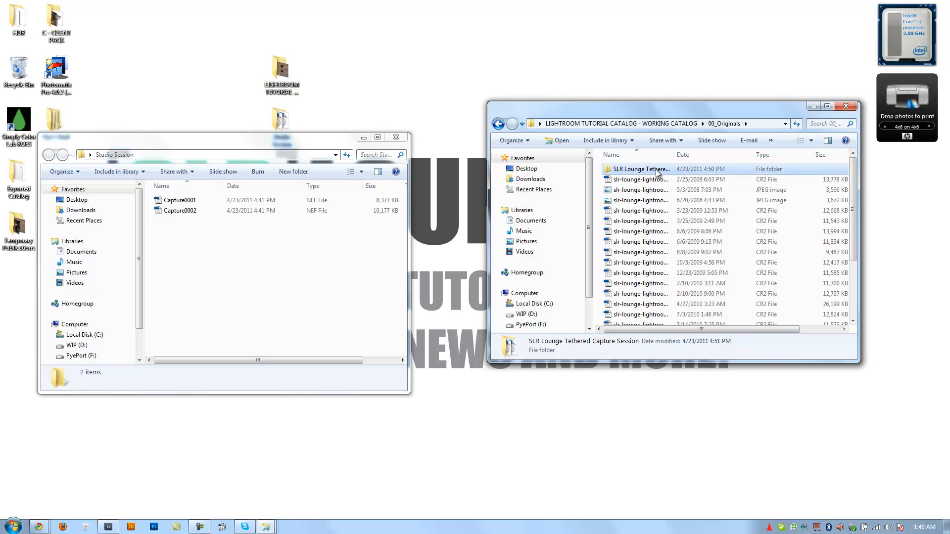
{"action": "right_click", "coordinate": [656, 169]}
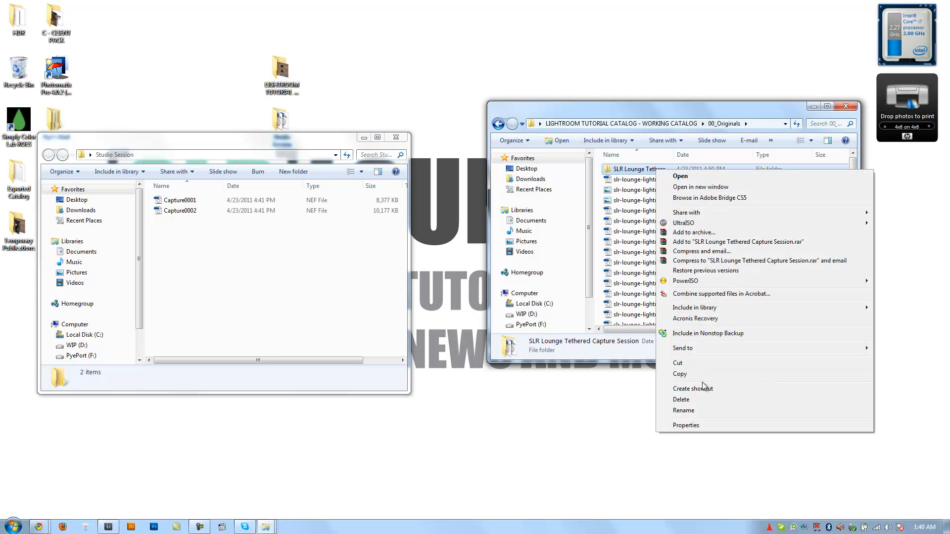
{"action": "left_click", "coordinate": [690, 400]}
{"action": "left_click", "coordinate": [524, 305]}
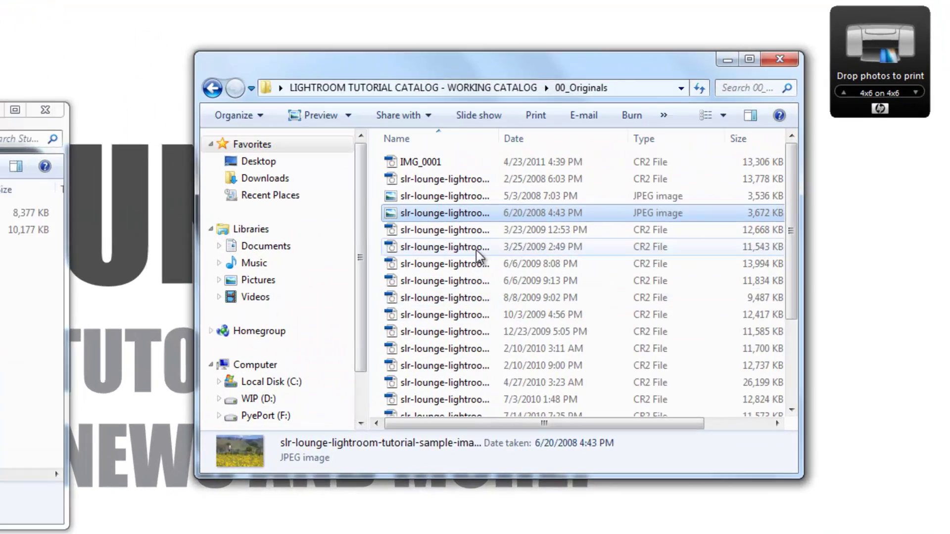
{"action": "key", "text": "ctrl+a"}
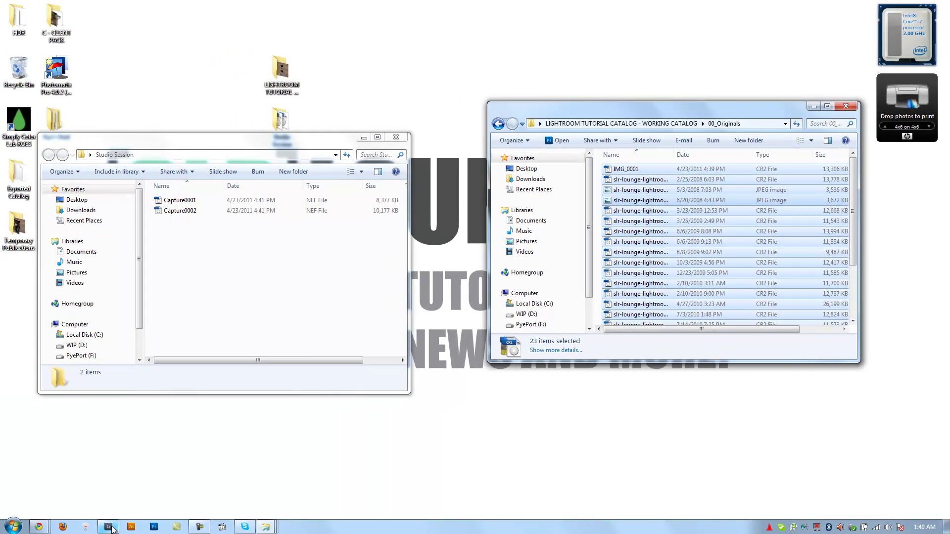
{"action": "left_click", "coordinate": [109, 527]}
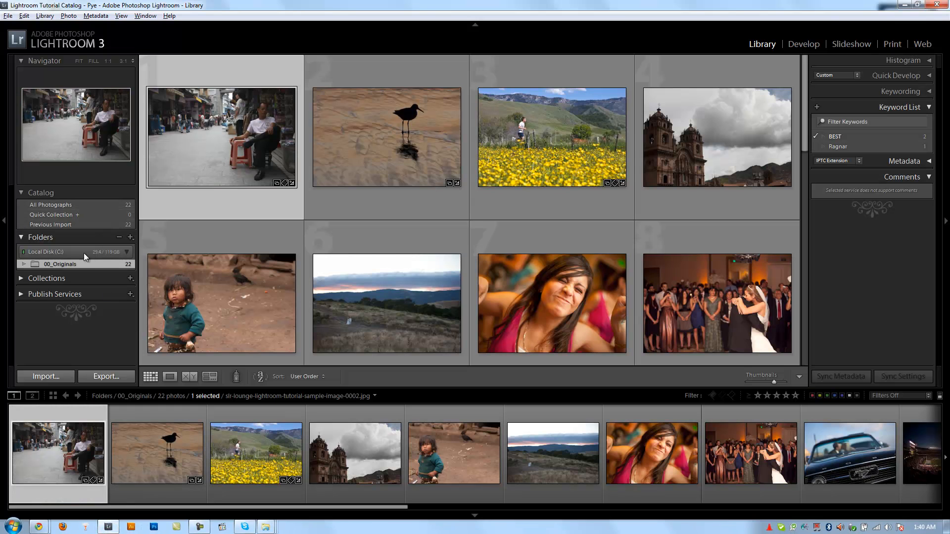
Synchronize the 00_Originals folder with Import new photos enabled, bringing in IMG_0001
{"action": "right_click", "coordinate": [70, 265]}
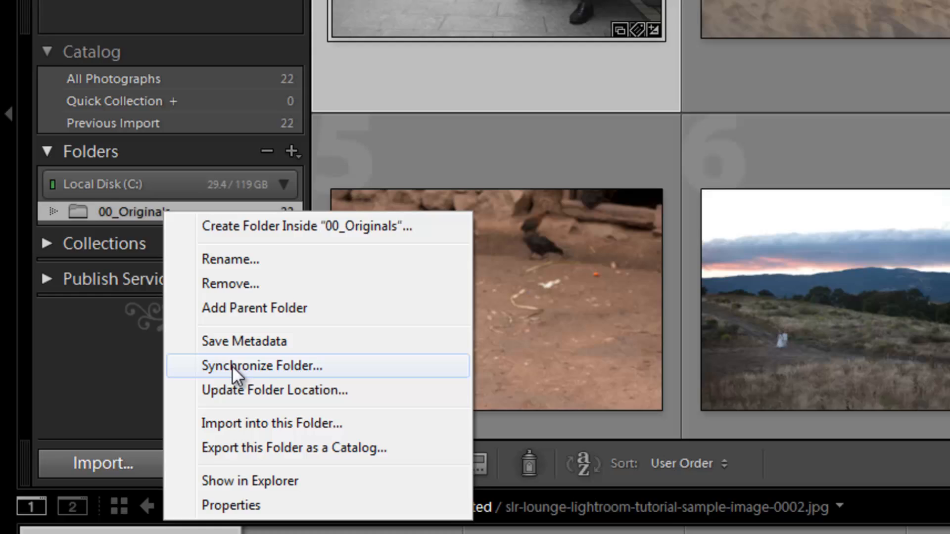
{"action": "left_click", "coordinate": [232, 366]}
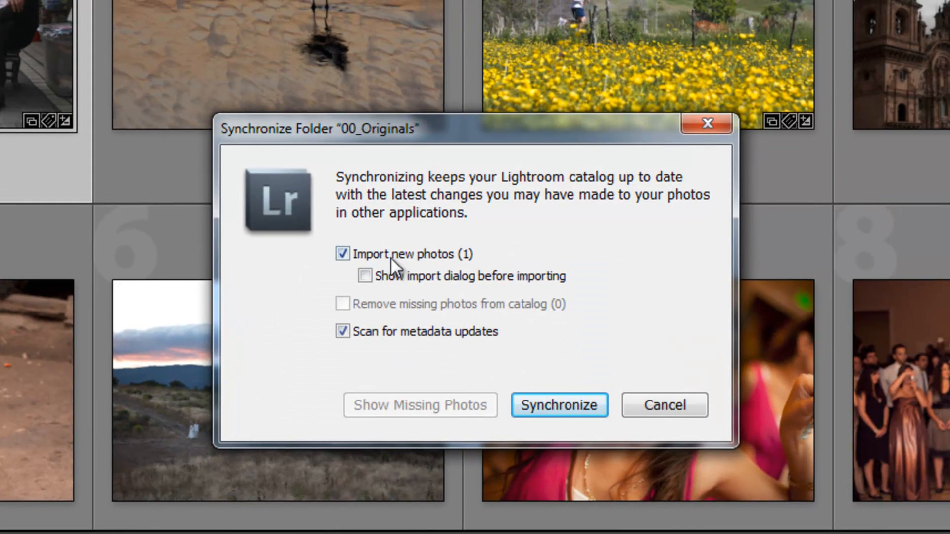
{"action": "left_click", "coordinate": [546, 410]}
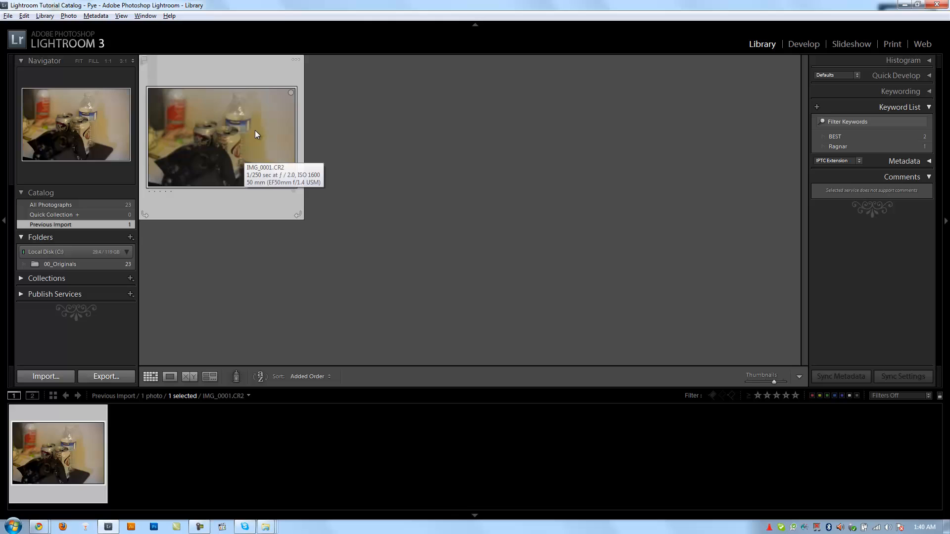
{"action": "mouse_move", "coordinate": [222, 137]}
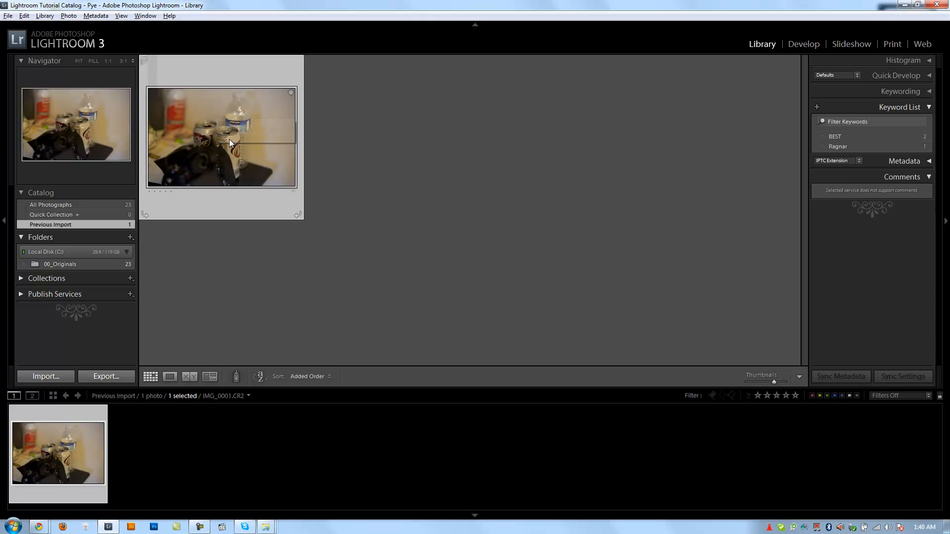
Inspect the new bottle-and-cans photo in Loupe, return to Grid and filter to Previous Import
{"action": "double_click", "coordinate": [226, 152]}
{"action": "left_click", "coordinate": [526, 224]}
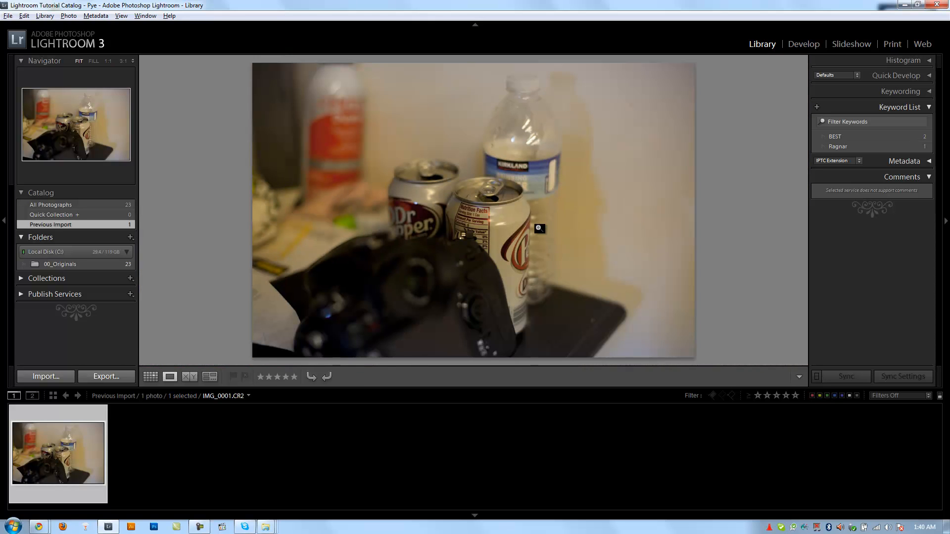
{"action": "key", "text": "g"}
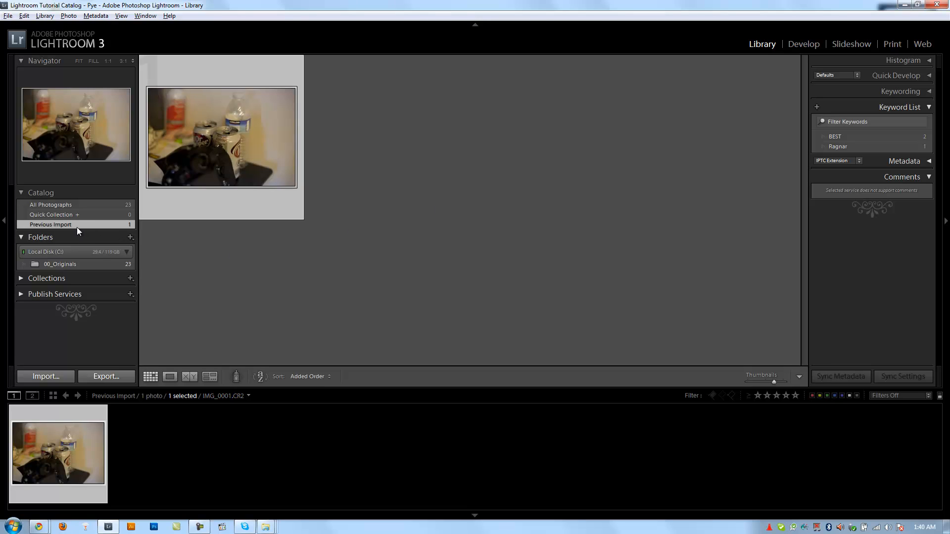
{"action": "left_click", "coordinate": [75, 265]}
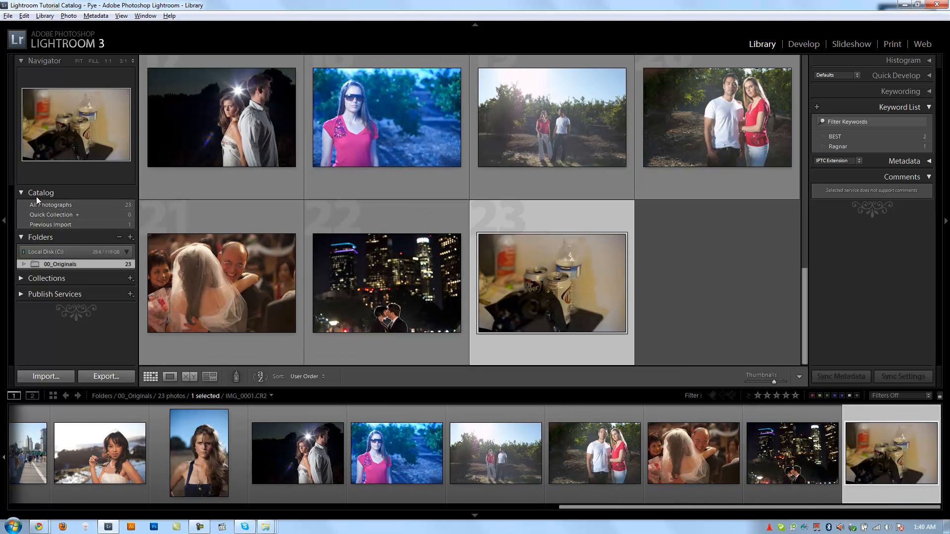
{"action": "left_click", "coordinate": [55, 225]}
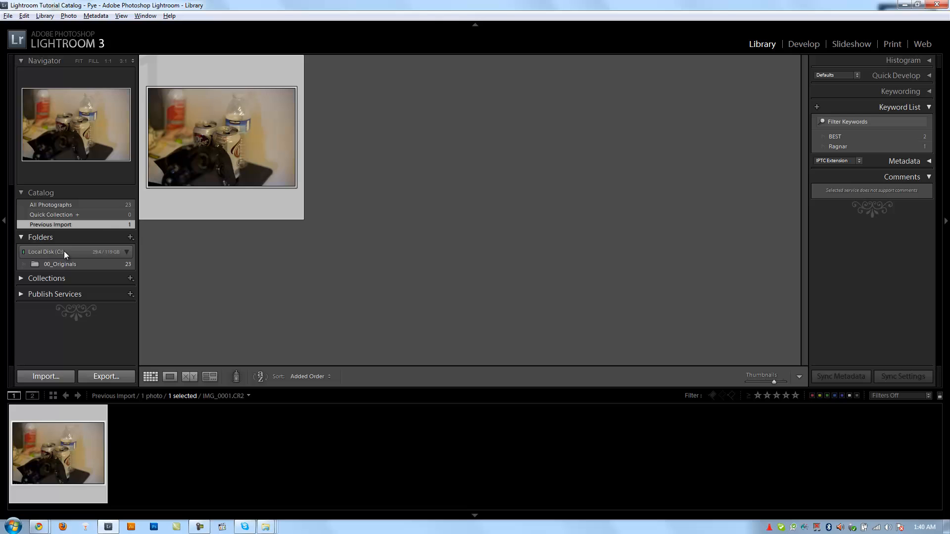
Delete IMG_0001 from disk so 00_Originals holds 22 photos again
{"action": "right_click", "coordinate": [242, 125]}
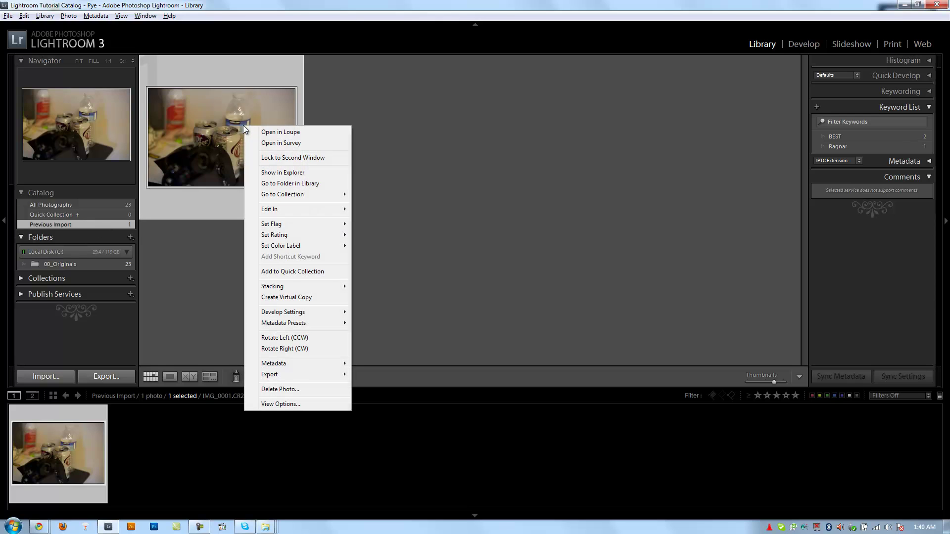
{"action": "left_click", "coordinate": [280, 389]}
{"action": "left_click", "coordinate": [450, 284]}
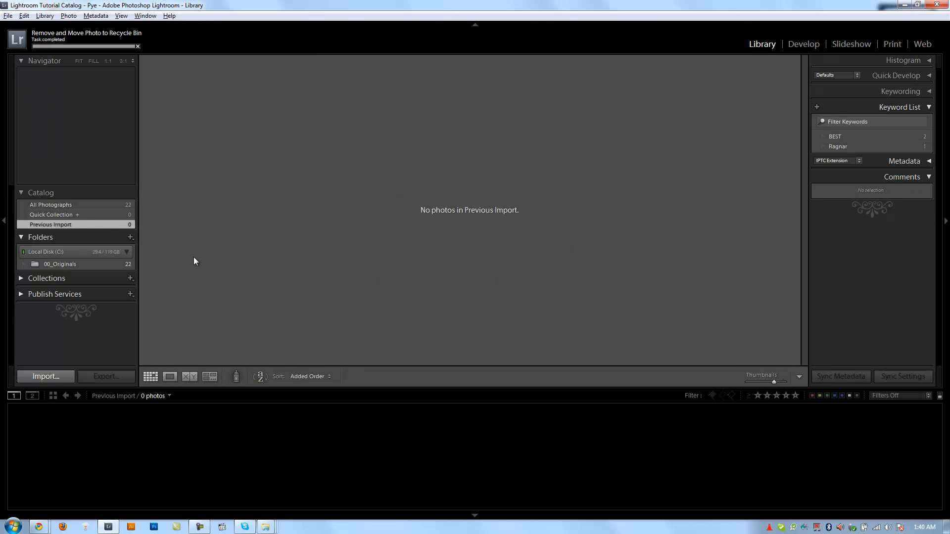
Open Update Folder Location for 00_Originals, cancel without changes, and bring up the folder's options again
{"action": "left_click", "coordinate": [84, 263]}
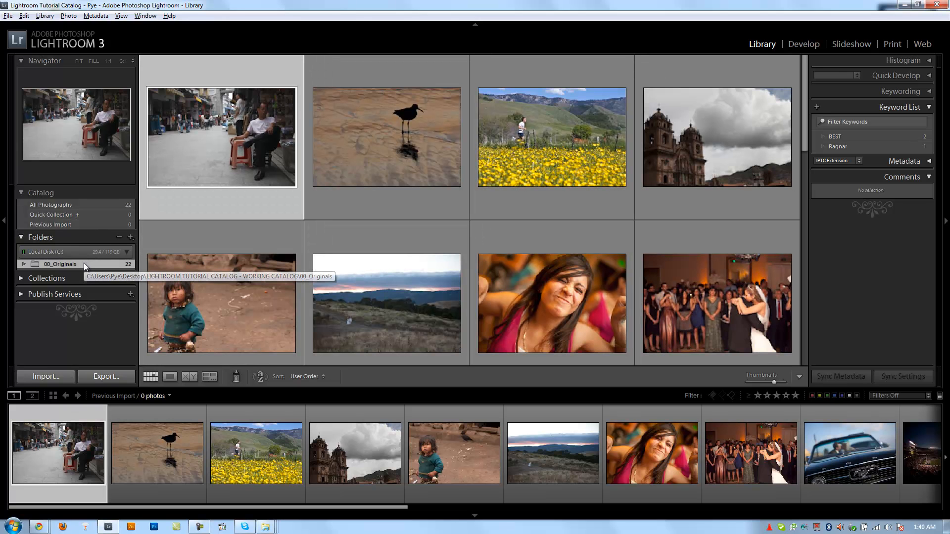
{"action": "right_click", "coordinate": [84, 263]}
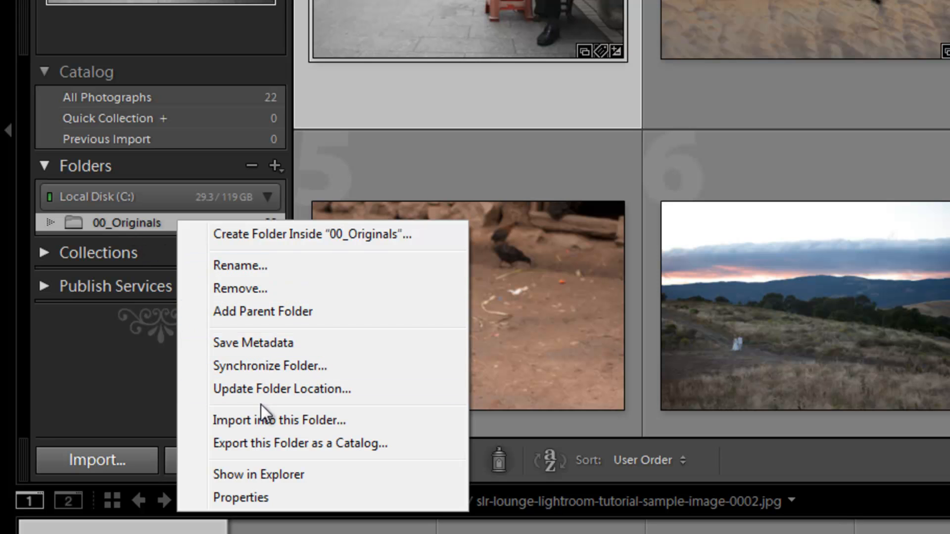
{"action": "left_click", "coordinate": [282, 389]}
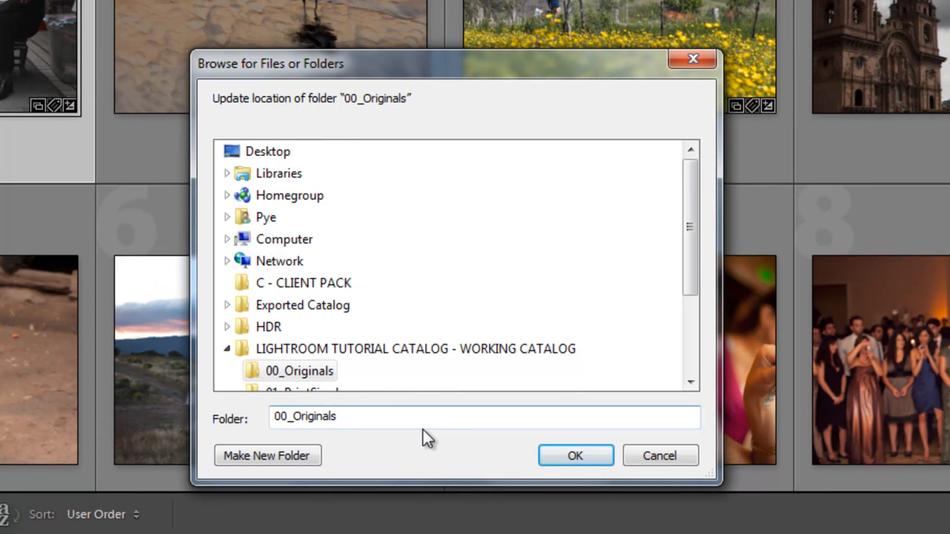
{"action": "left_click", "coordinate": [693, 60]}
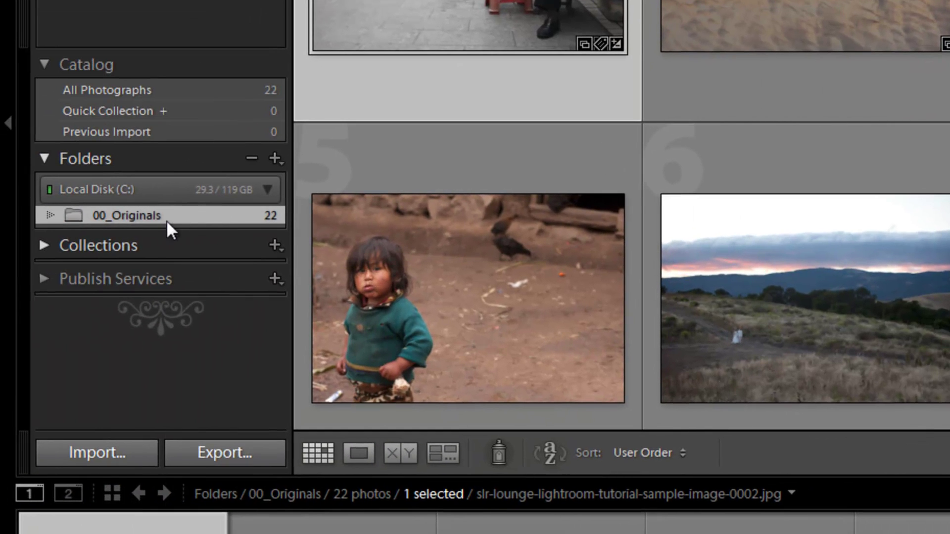
{"action": "right_click", "coordinate": [167, 220]}
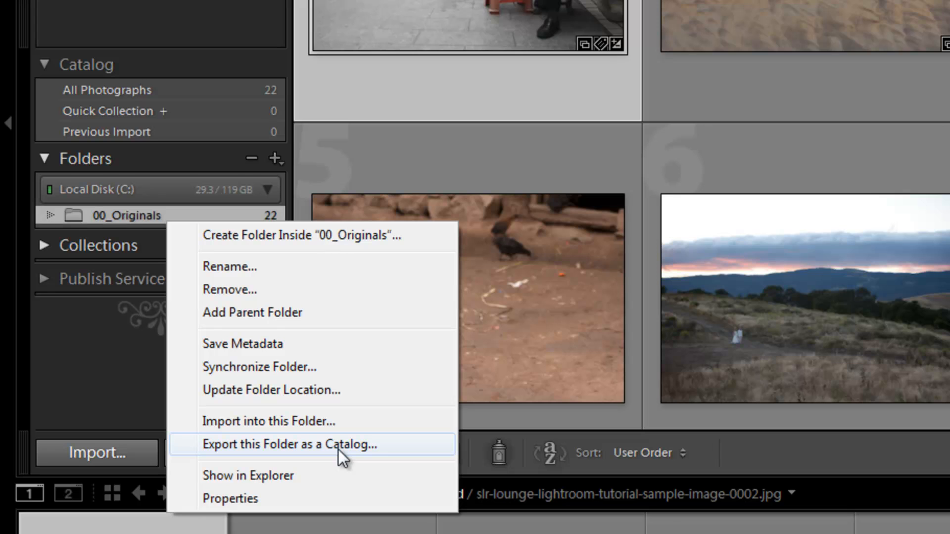
Reveal 00_Originals in Windows Explorer, select its first CR2 file, then go back up to the catalog folder
{"action": "left_click", "coordinate": [265, 474]}
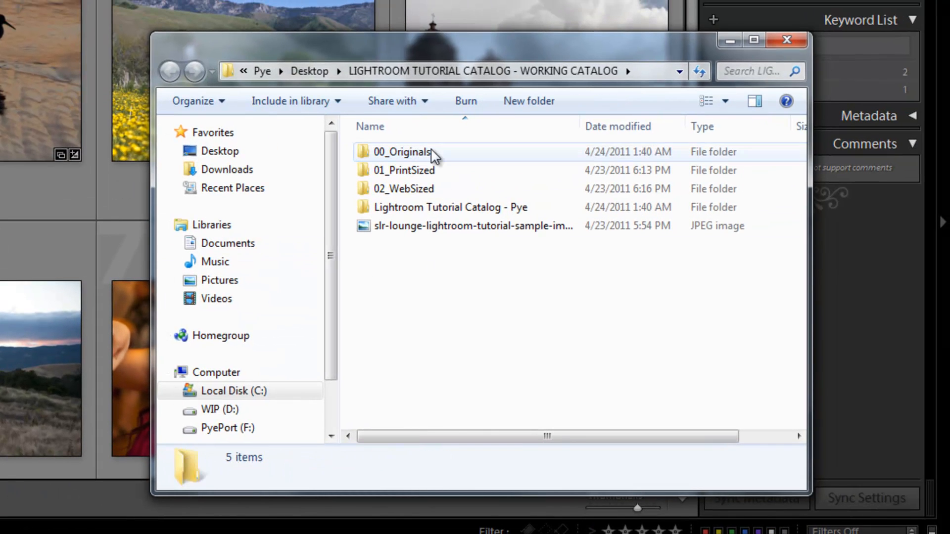
{"action": "double_click", "coordinate": [402, 151]}
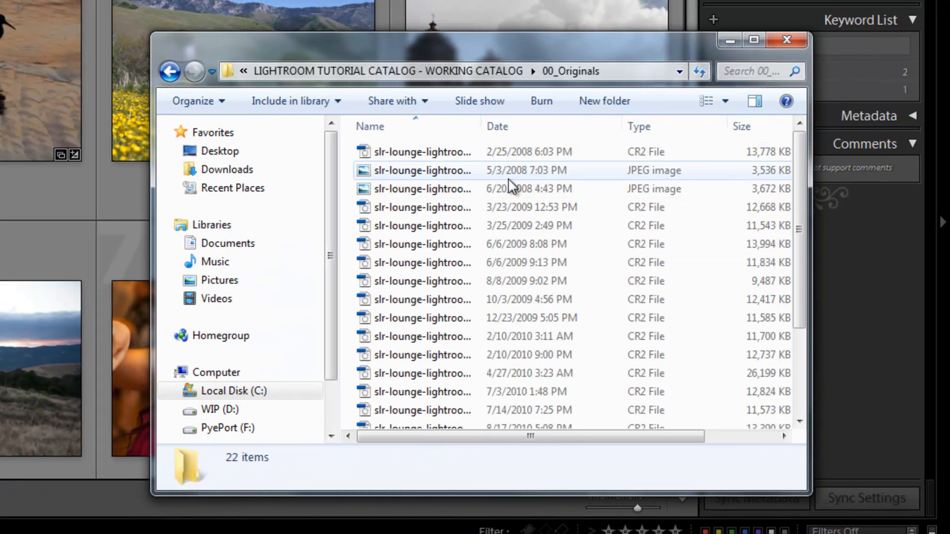
{"action": "left_click", "coordinate": [521, 170]}
{"action": "left_click", "coordinate": [492, 153]}
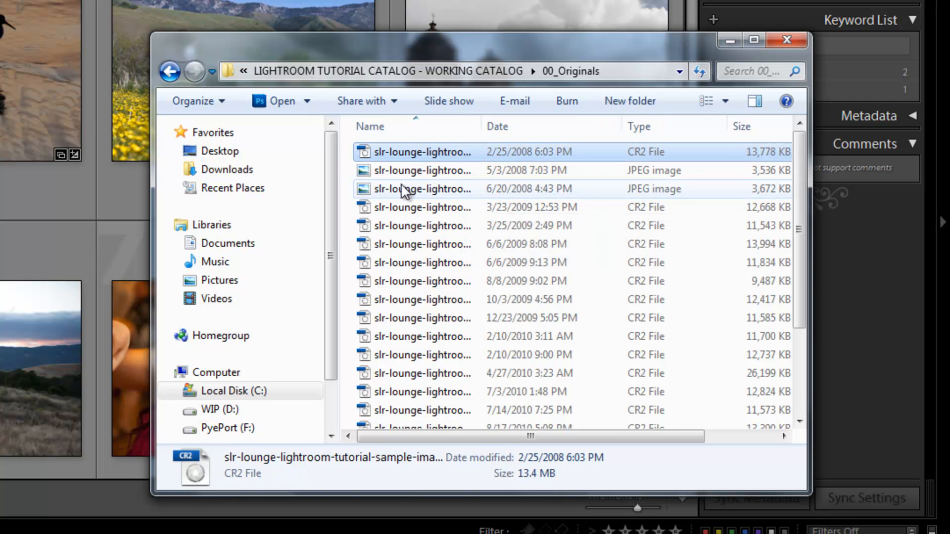
{"action": "key", "text": "BackSpace"}
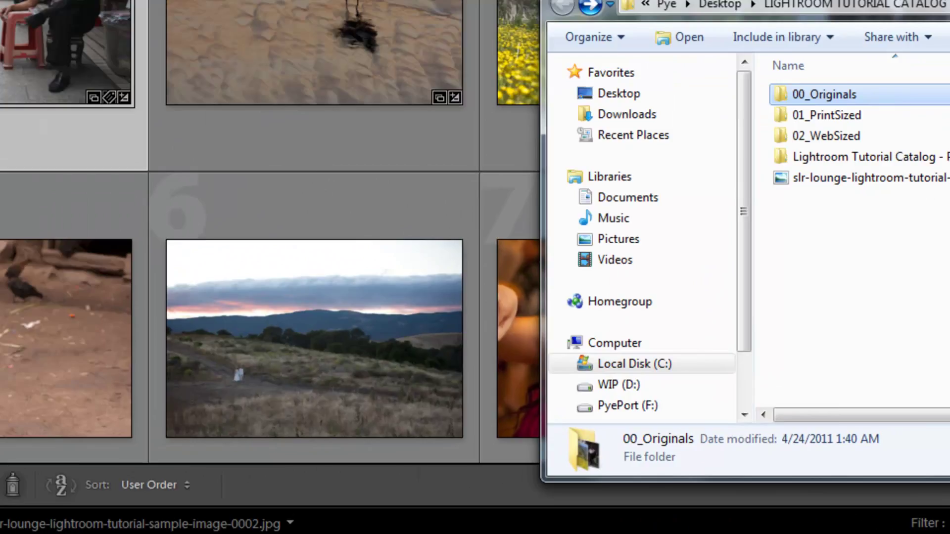
{"action": "right_click", "coordinate": [186, 191]}
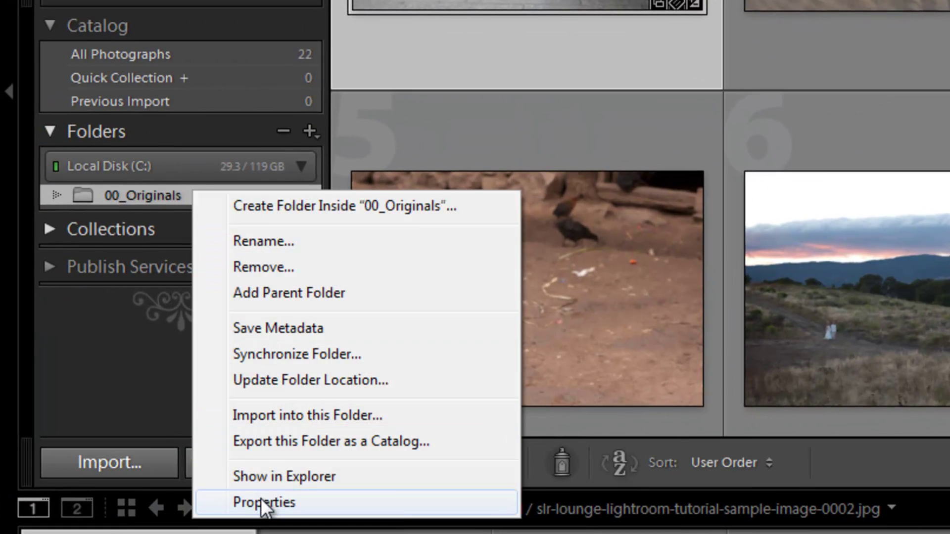
{"action": "left_click", "coordinate": [261, 501]}
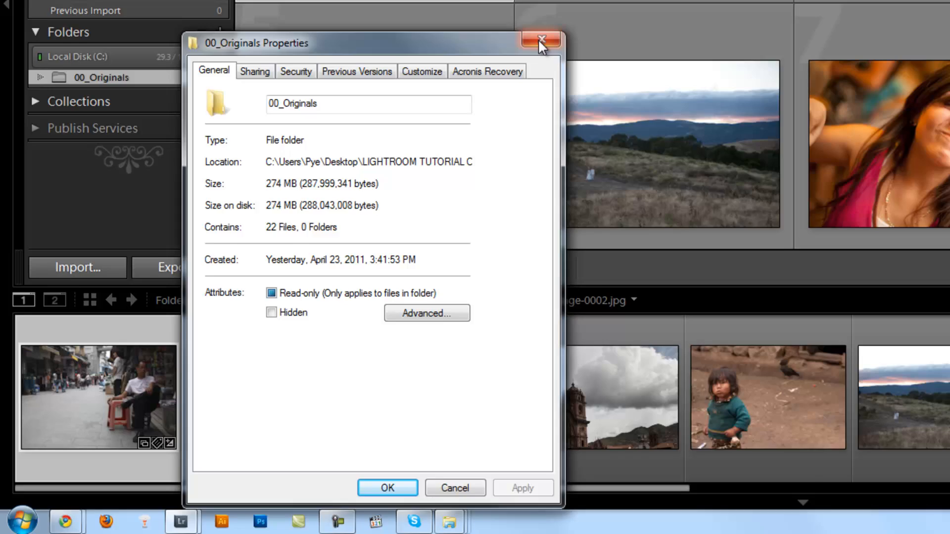
{"action": "left_click", "coordinate": [541, 39]}
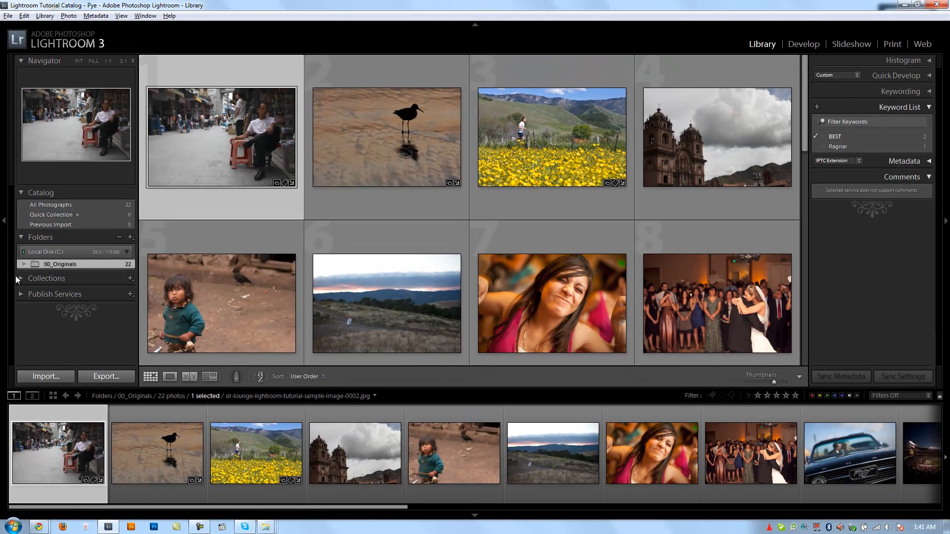
Expand Collections and the Smart Collections group listing Colored Red, Five Stars and Recently Modified
{"action": "left_click", "coordinate": [20, 278]}
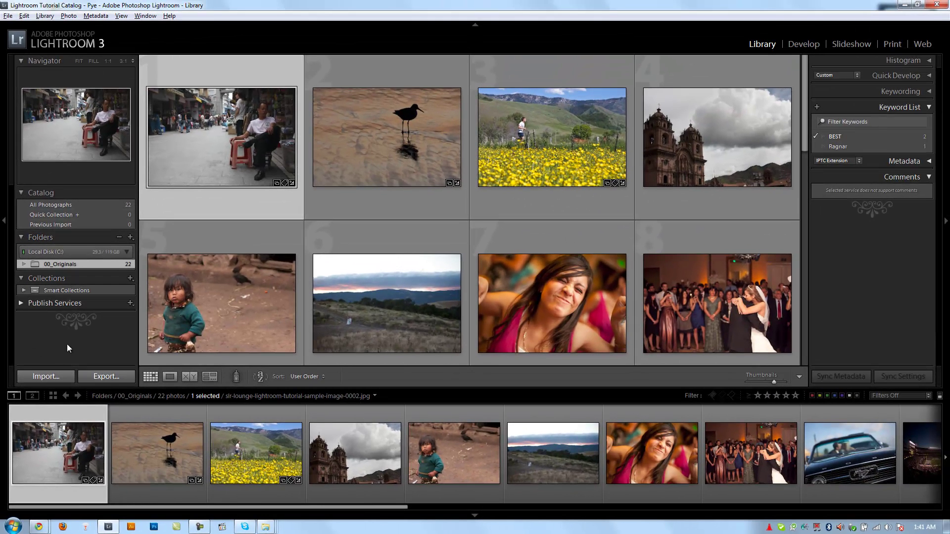
{"action": "left_click", "coordinate": [25, 291]}
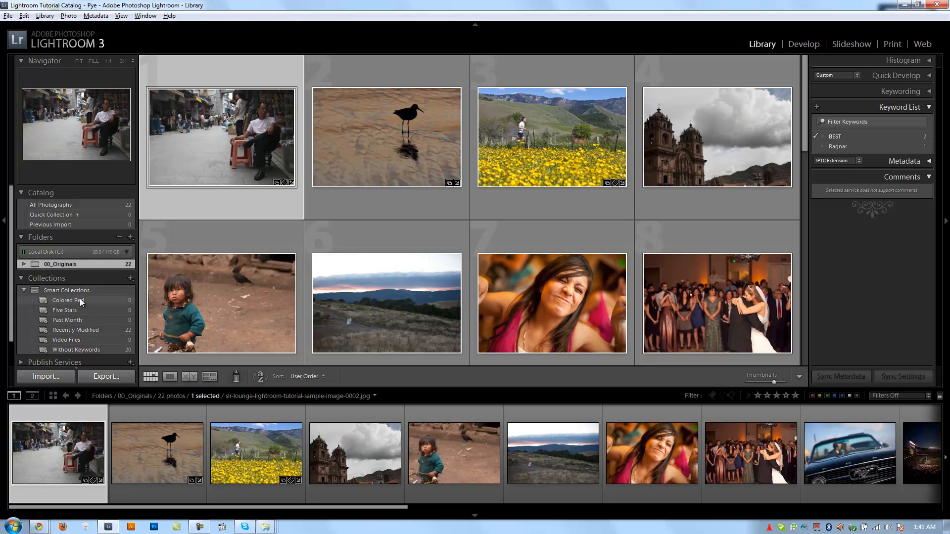
{"action": "mouse_move", "coordinate": [386, 137]}
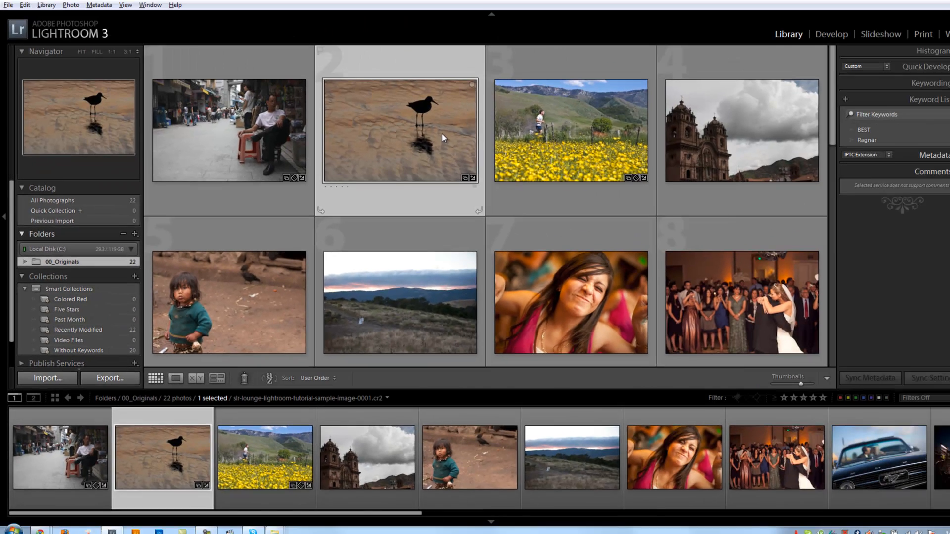
Rate the bird photo five stars and check it appears in the Five Stars smart collection
{"action": "key", "text": "5"}
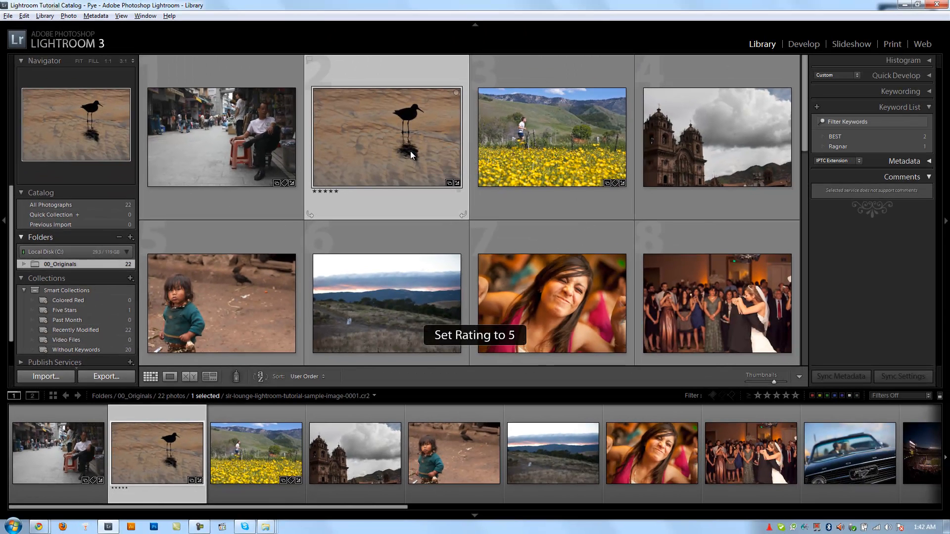
{"action": "left_click", "coordinate": [82, 313]}
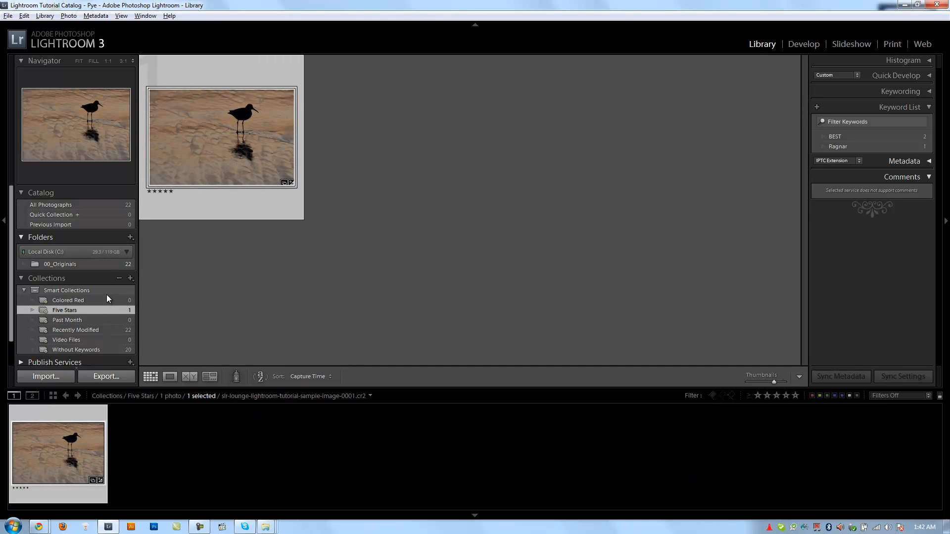
{"action": "left_click", "coordinate": [67, 290]}
Label the yellow flower field photo red, then expand Publish Services showing Hard Drive, Facebook and Flickr
{"action": "left_click", "coordinate": [583, 143]}
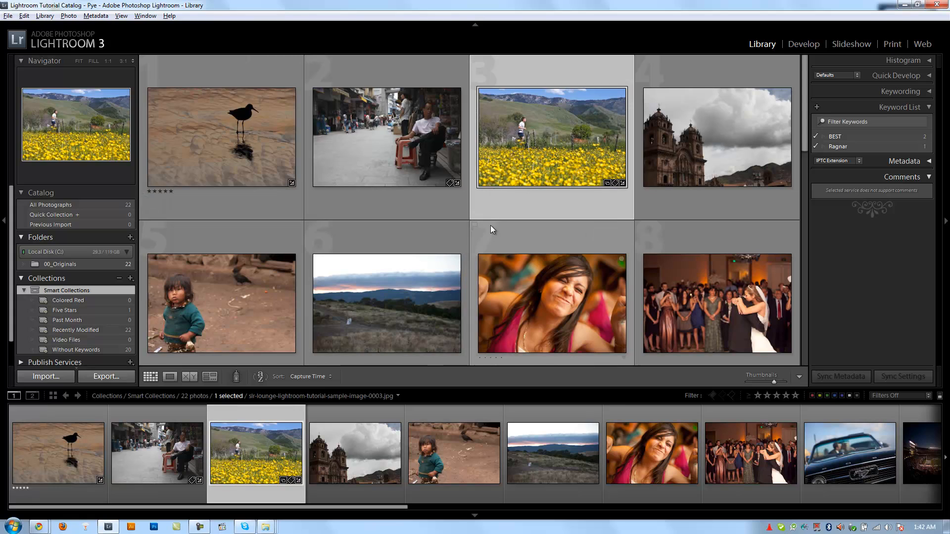
{"action": "mouse_move", "coordinate": [552, 149]}
{"action": "key", "text": "6"}
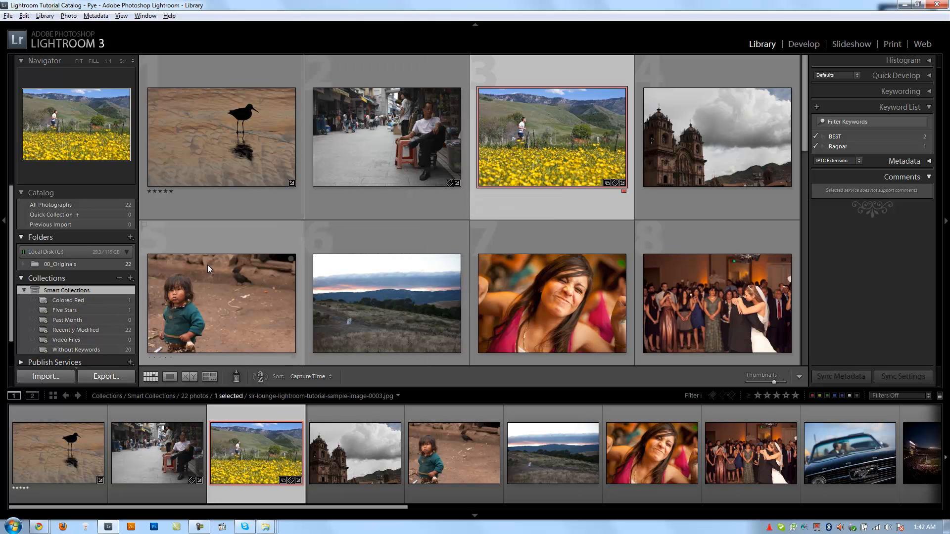
{"action": "left_click", "coordinate": [129, 278]}
{"action": "key", "text": "Escape"}
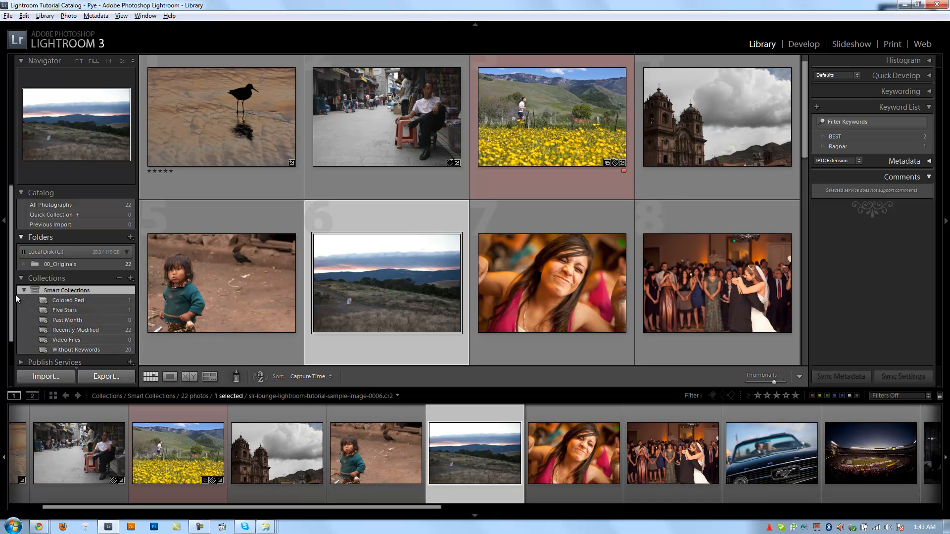
{"action": "left_click", "coordinate": [55, 363]}
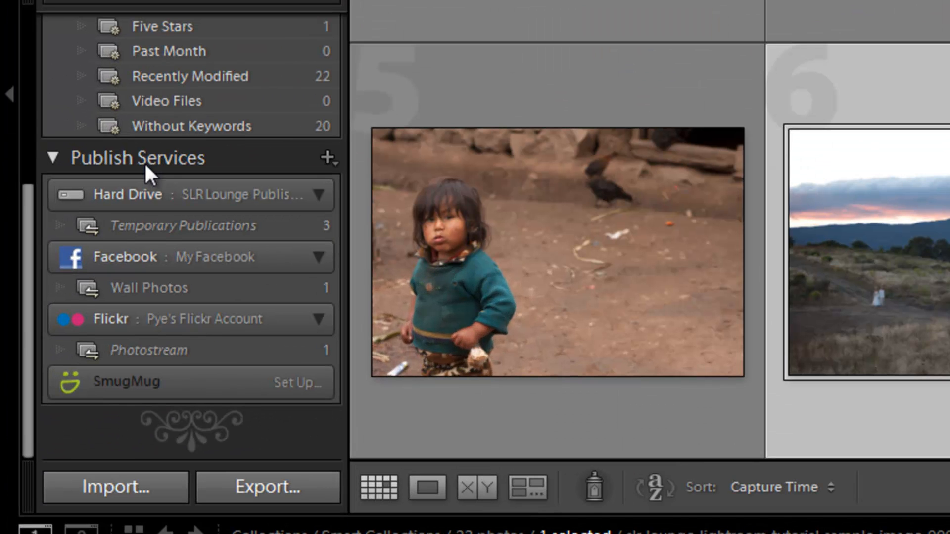